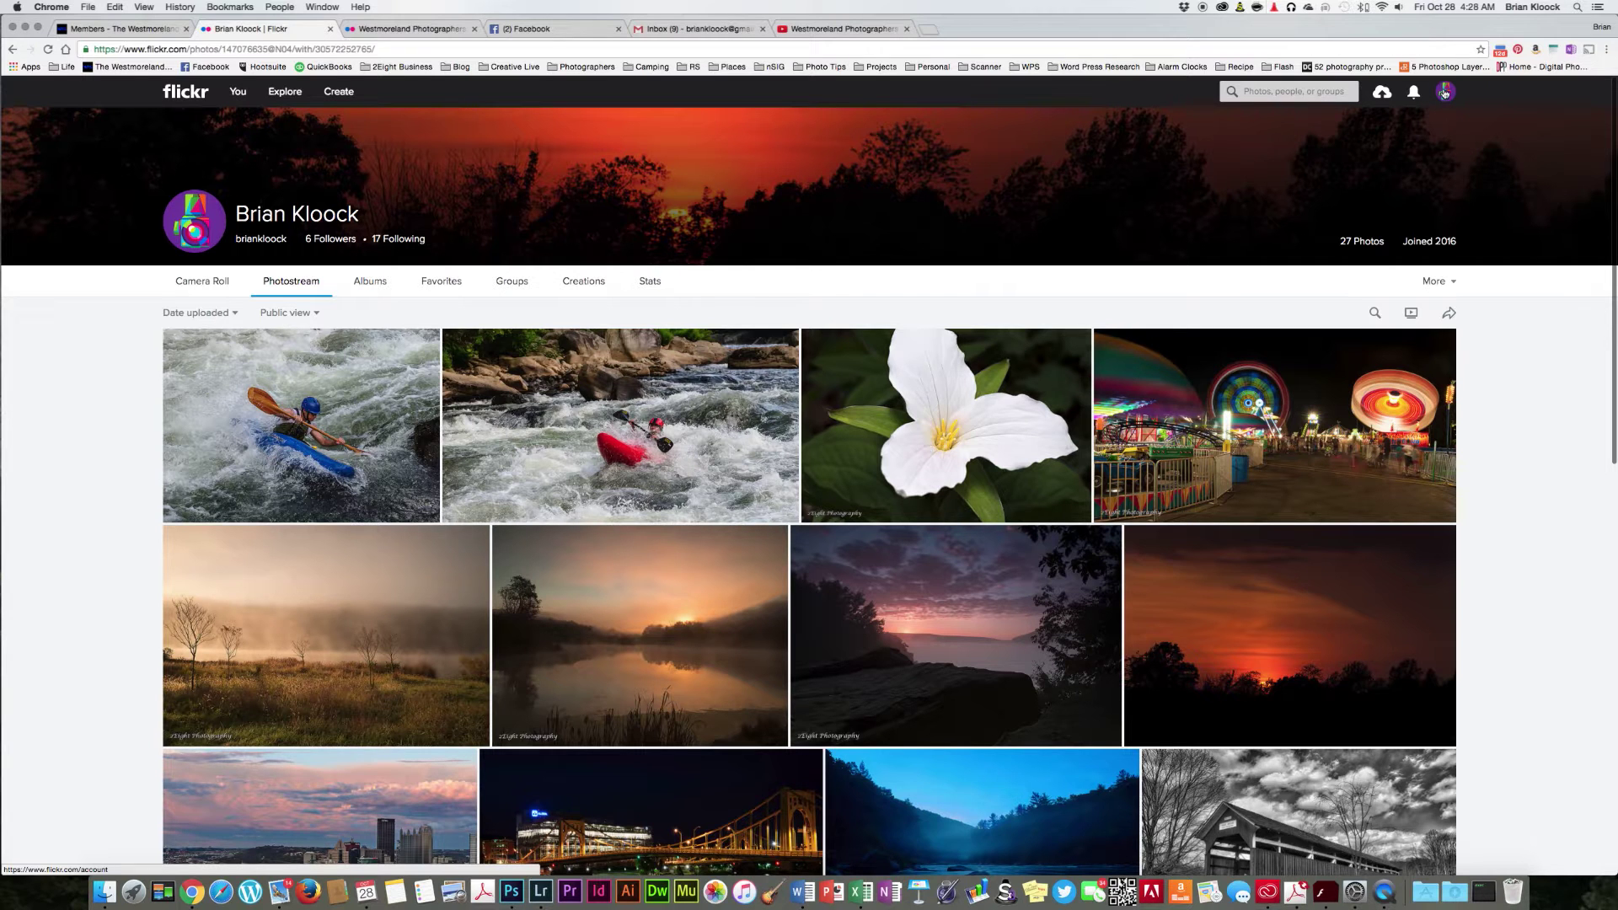
Step: In Privacy & Permissions, set 'Who can download your images' to Only you and save
click(1444, 92)
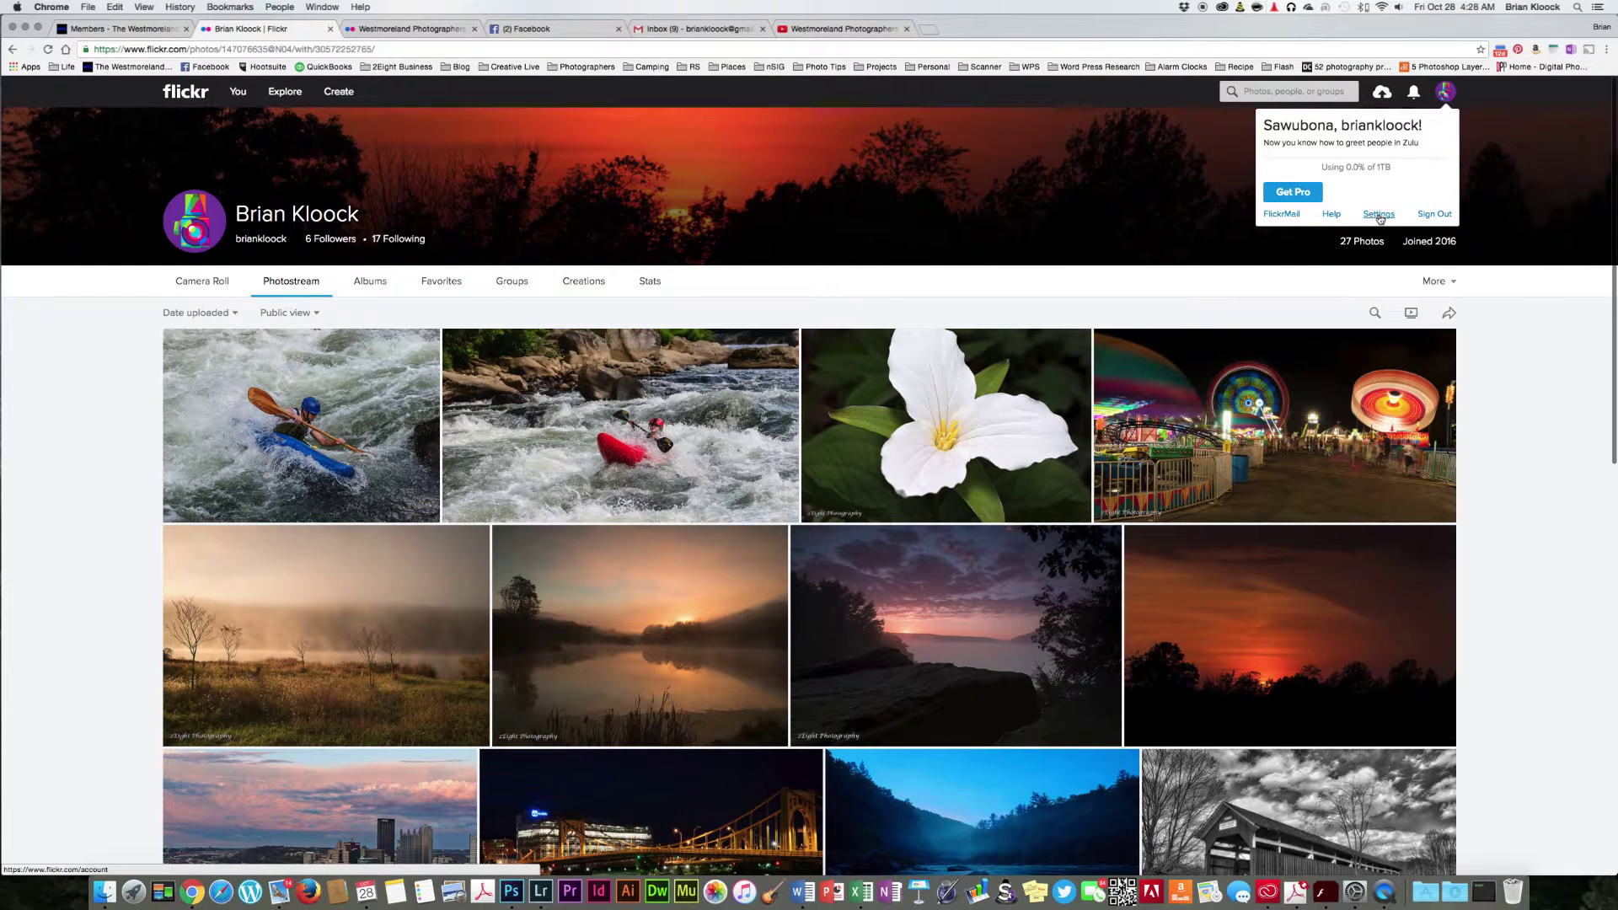
click(1378, 215)
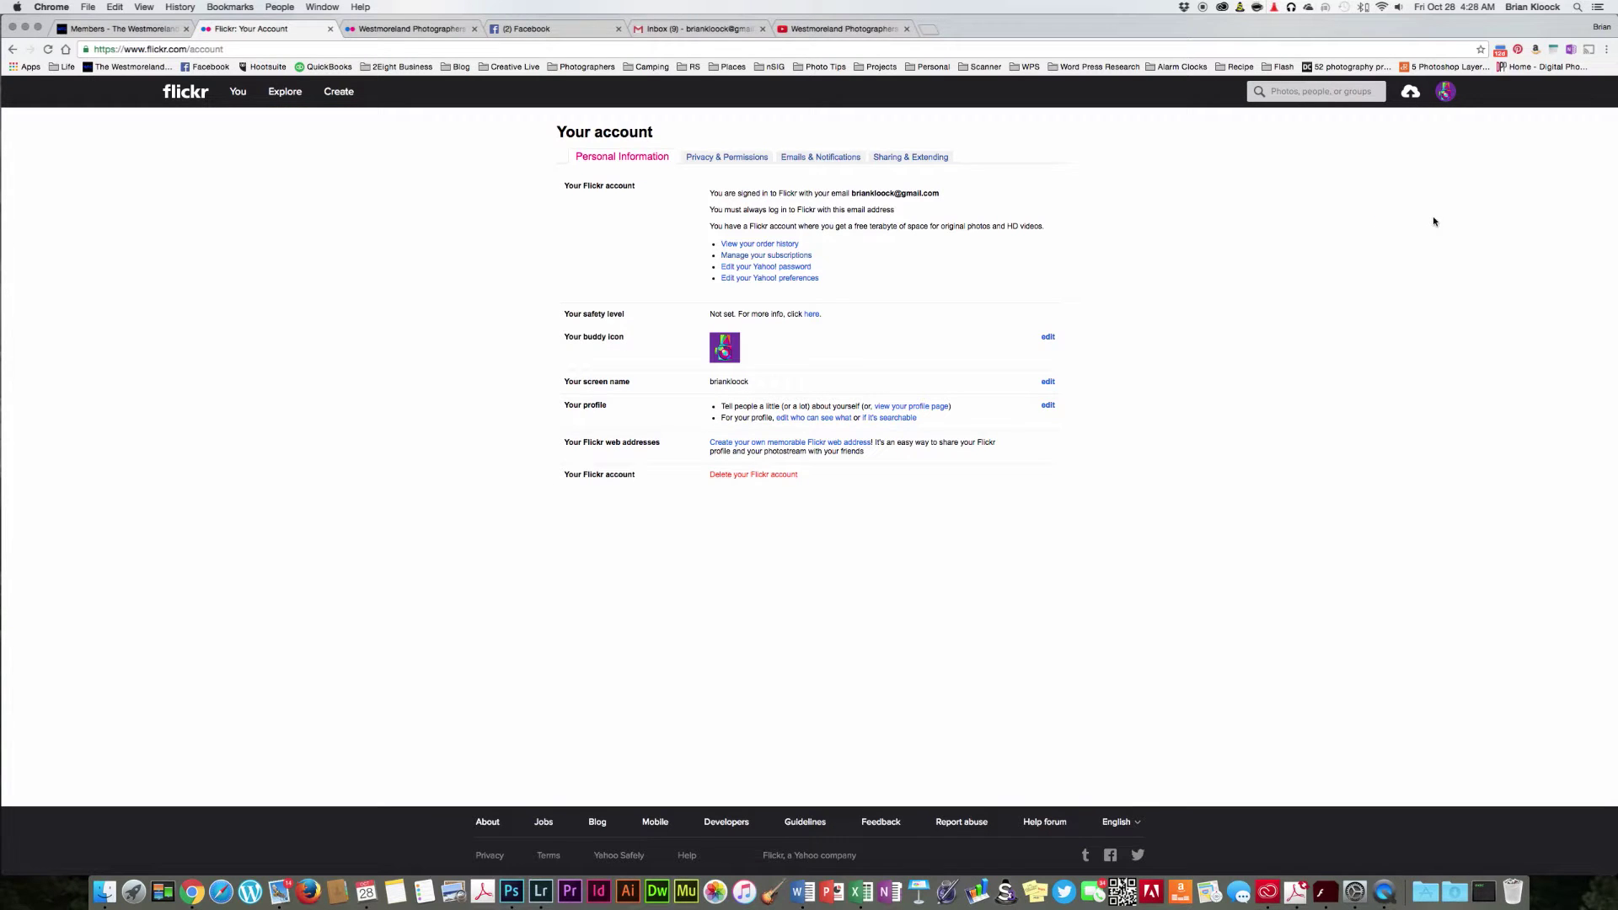
drag(723, 144, 722, 160)
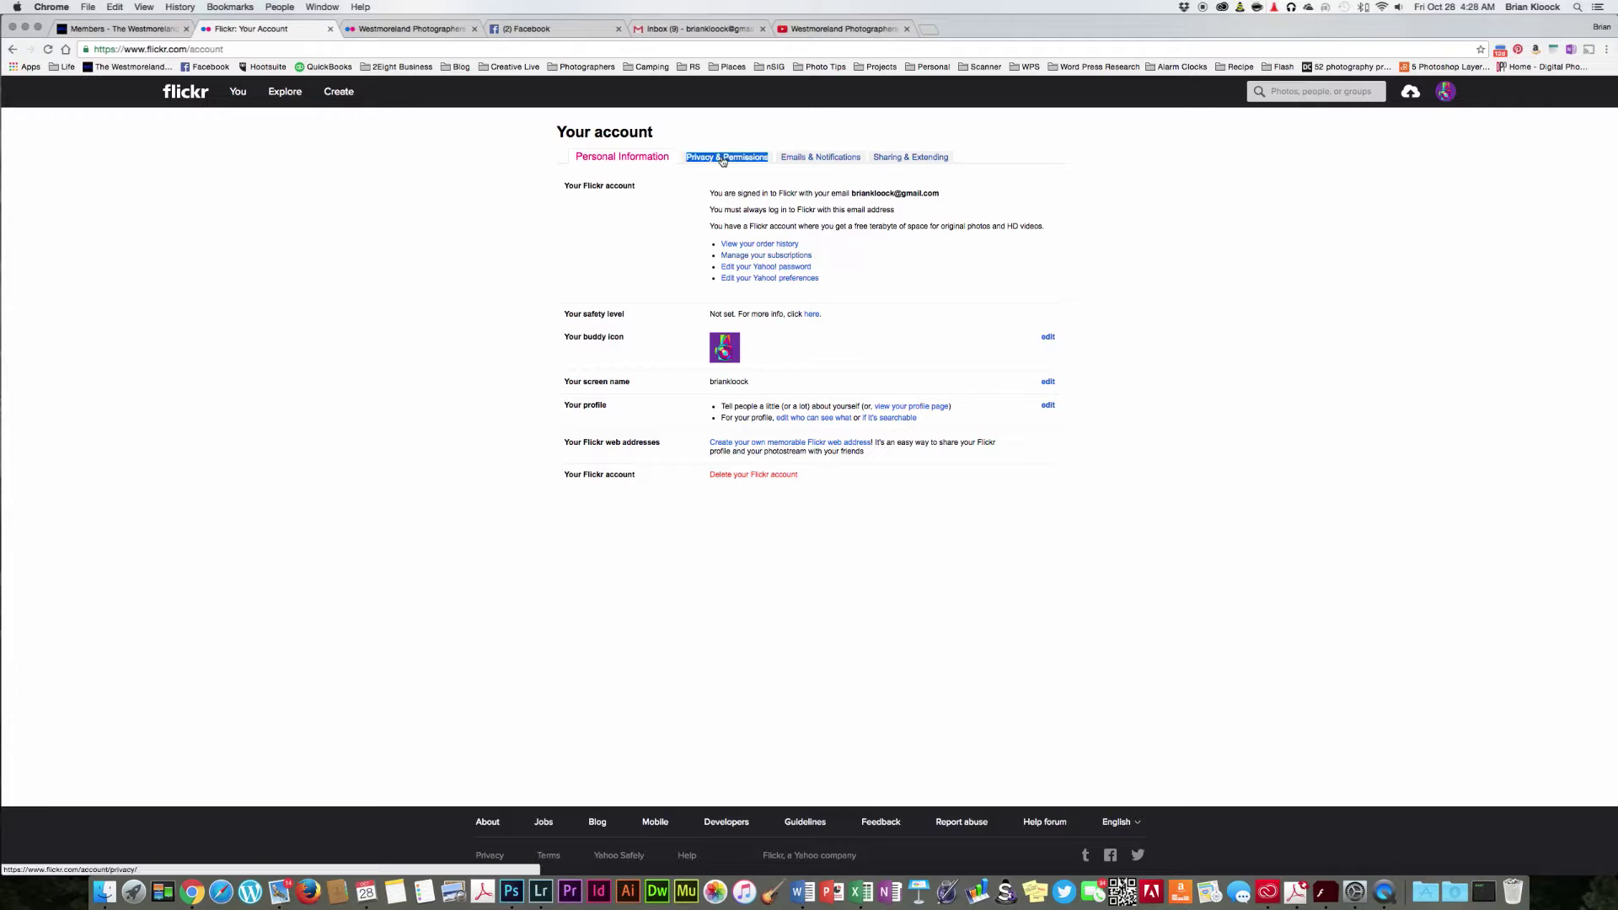
click(722, 160)
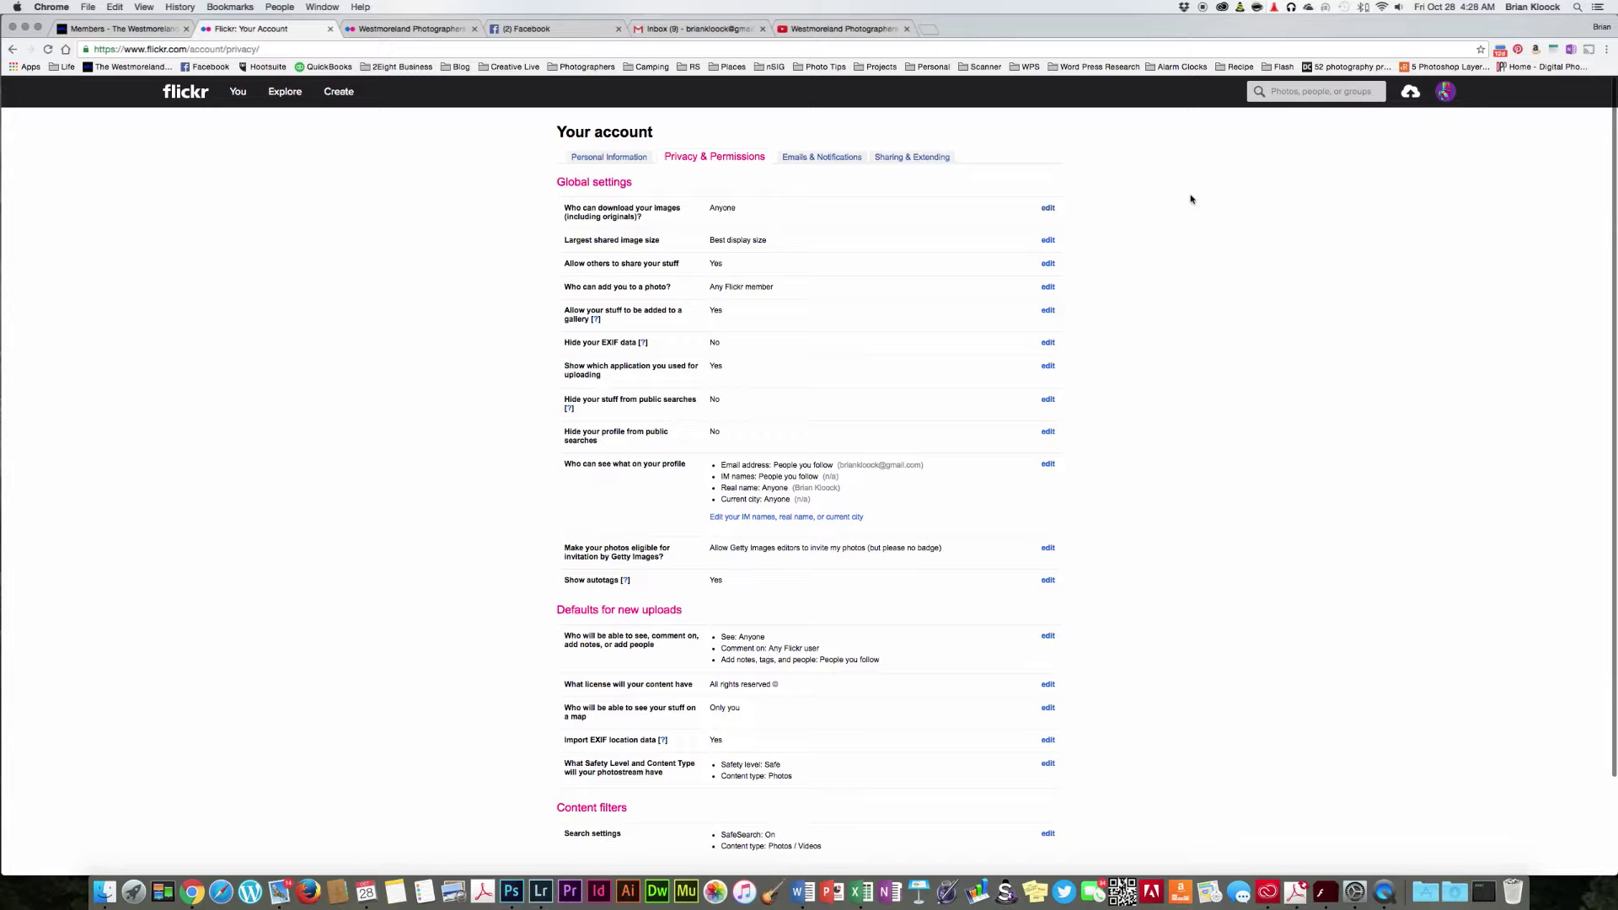
click(1047, 210)
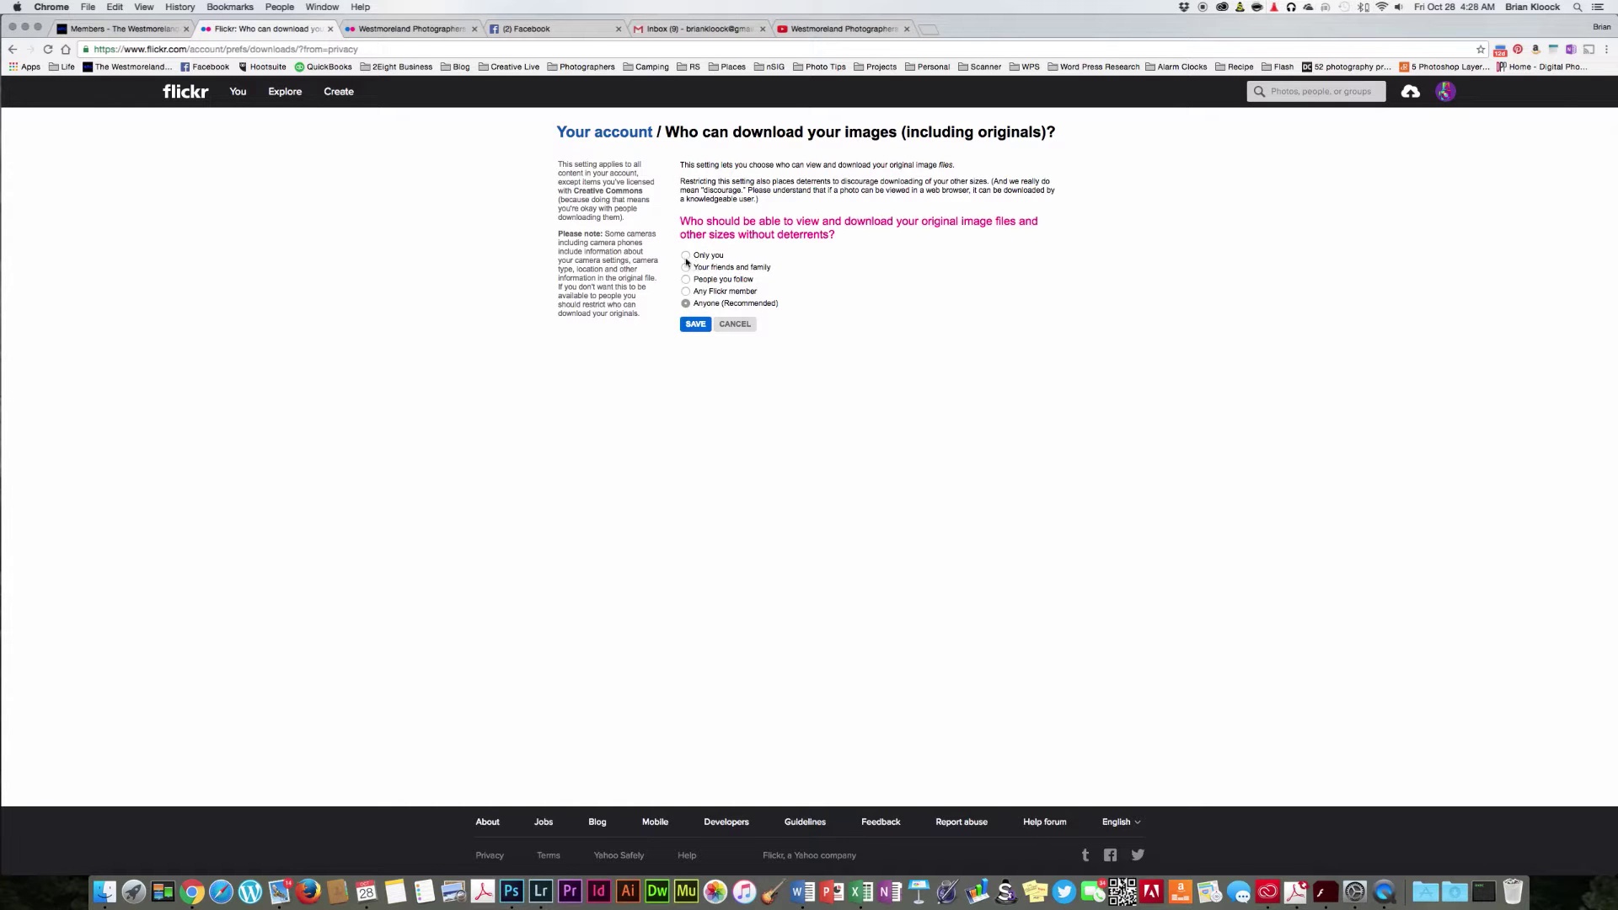
click(685, 256)
click(694, 325)
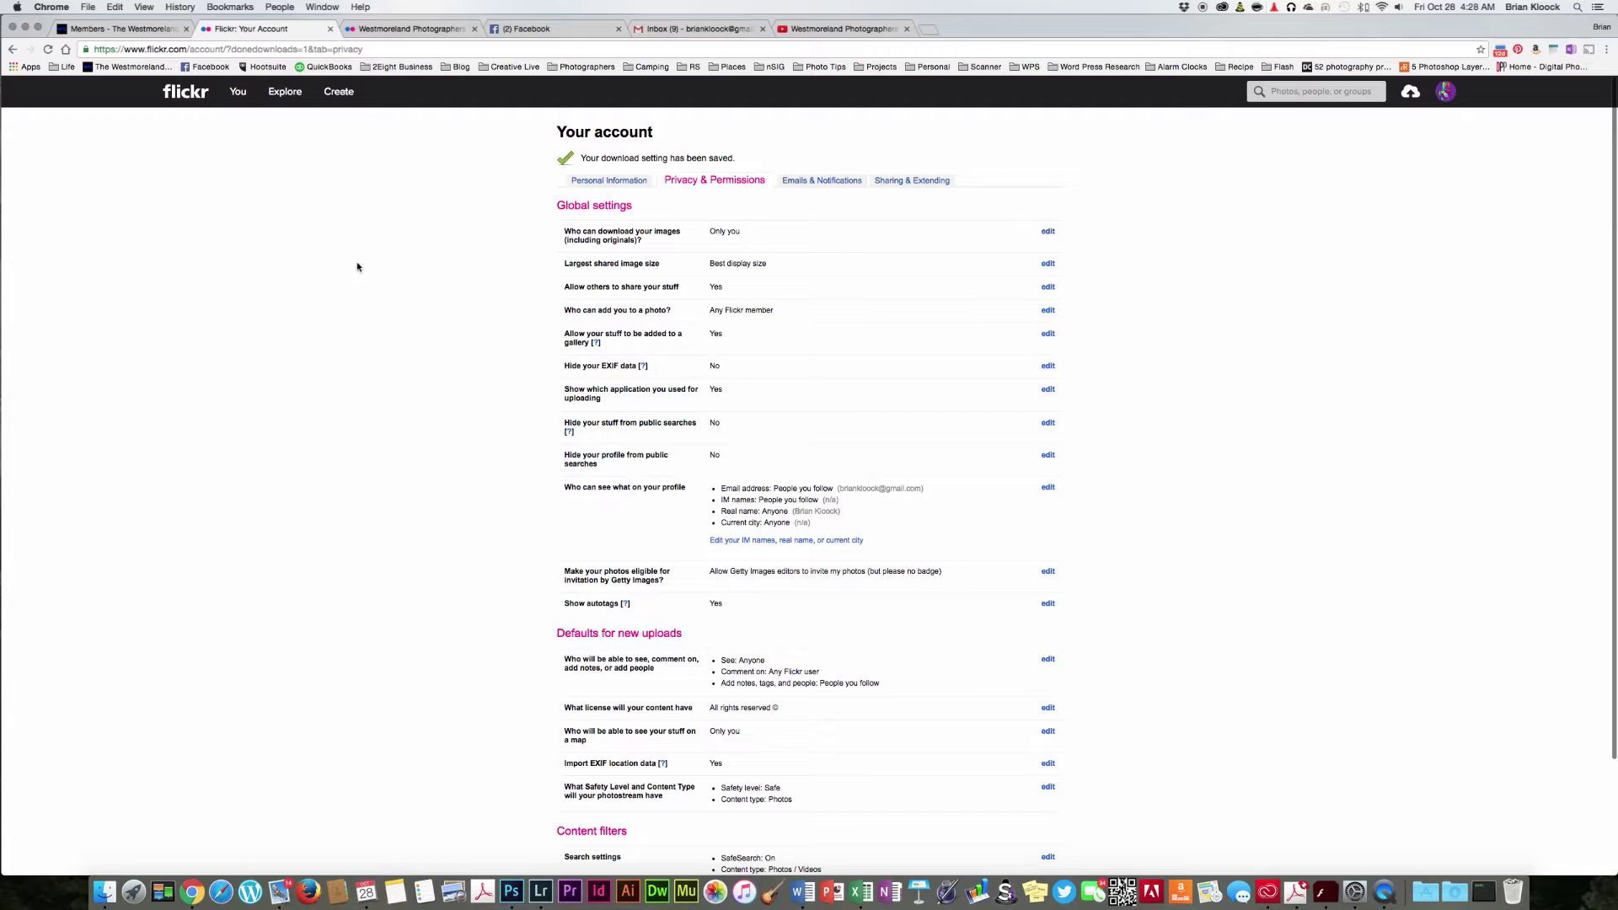
Step: Return to your photostream and sign out of the current account
click(614, 185)
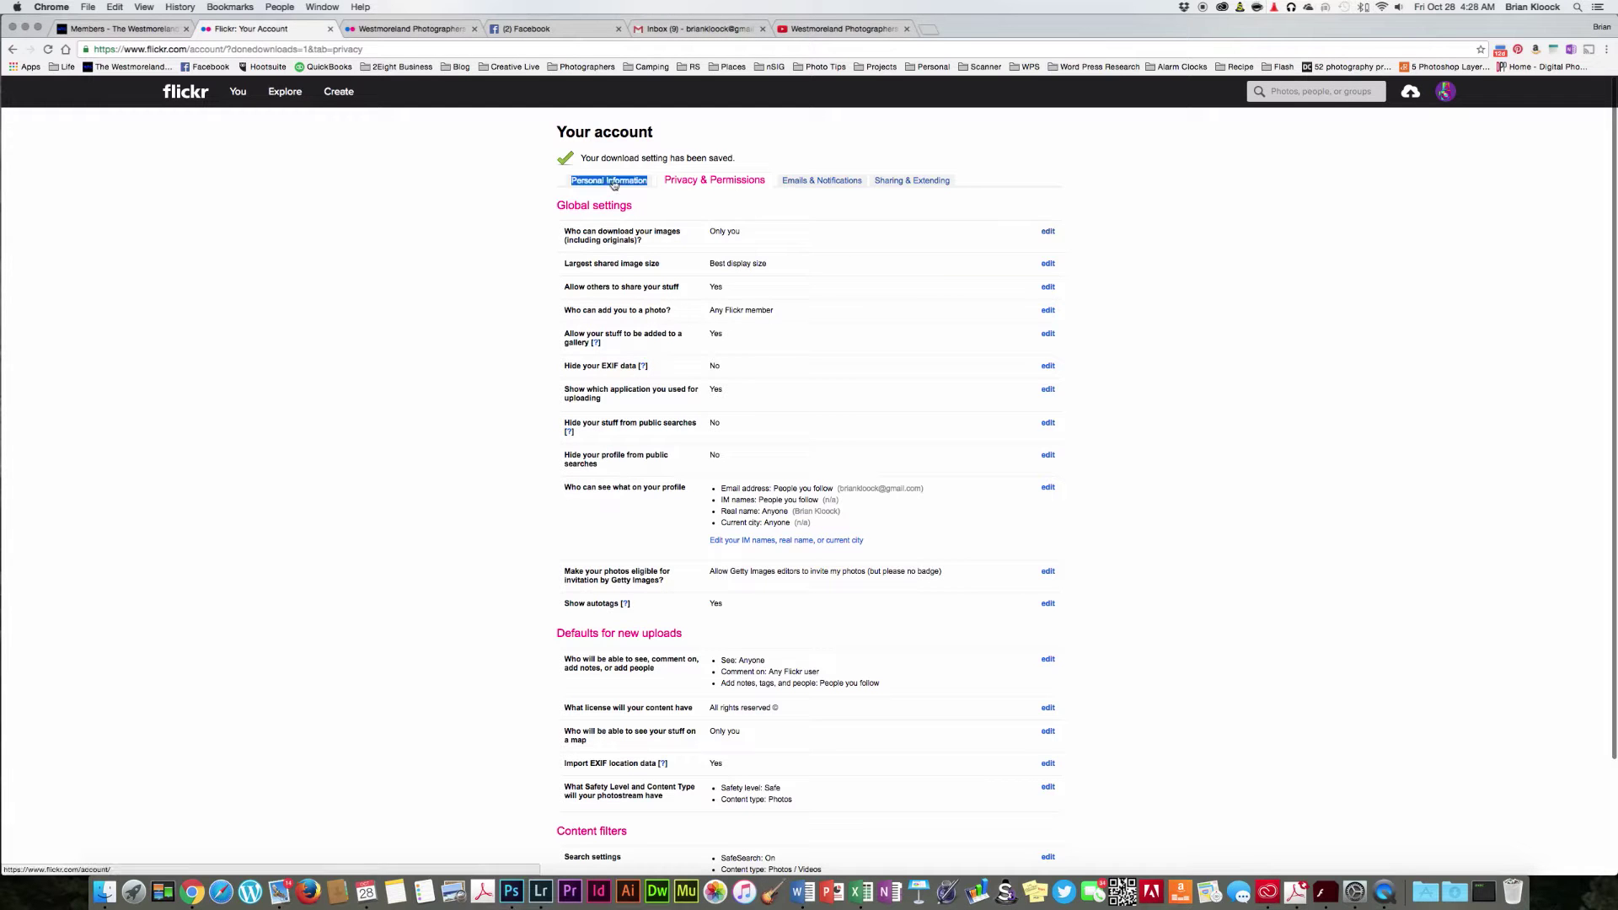
mouse_move(236, 95)
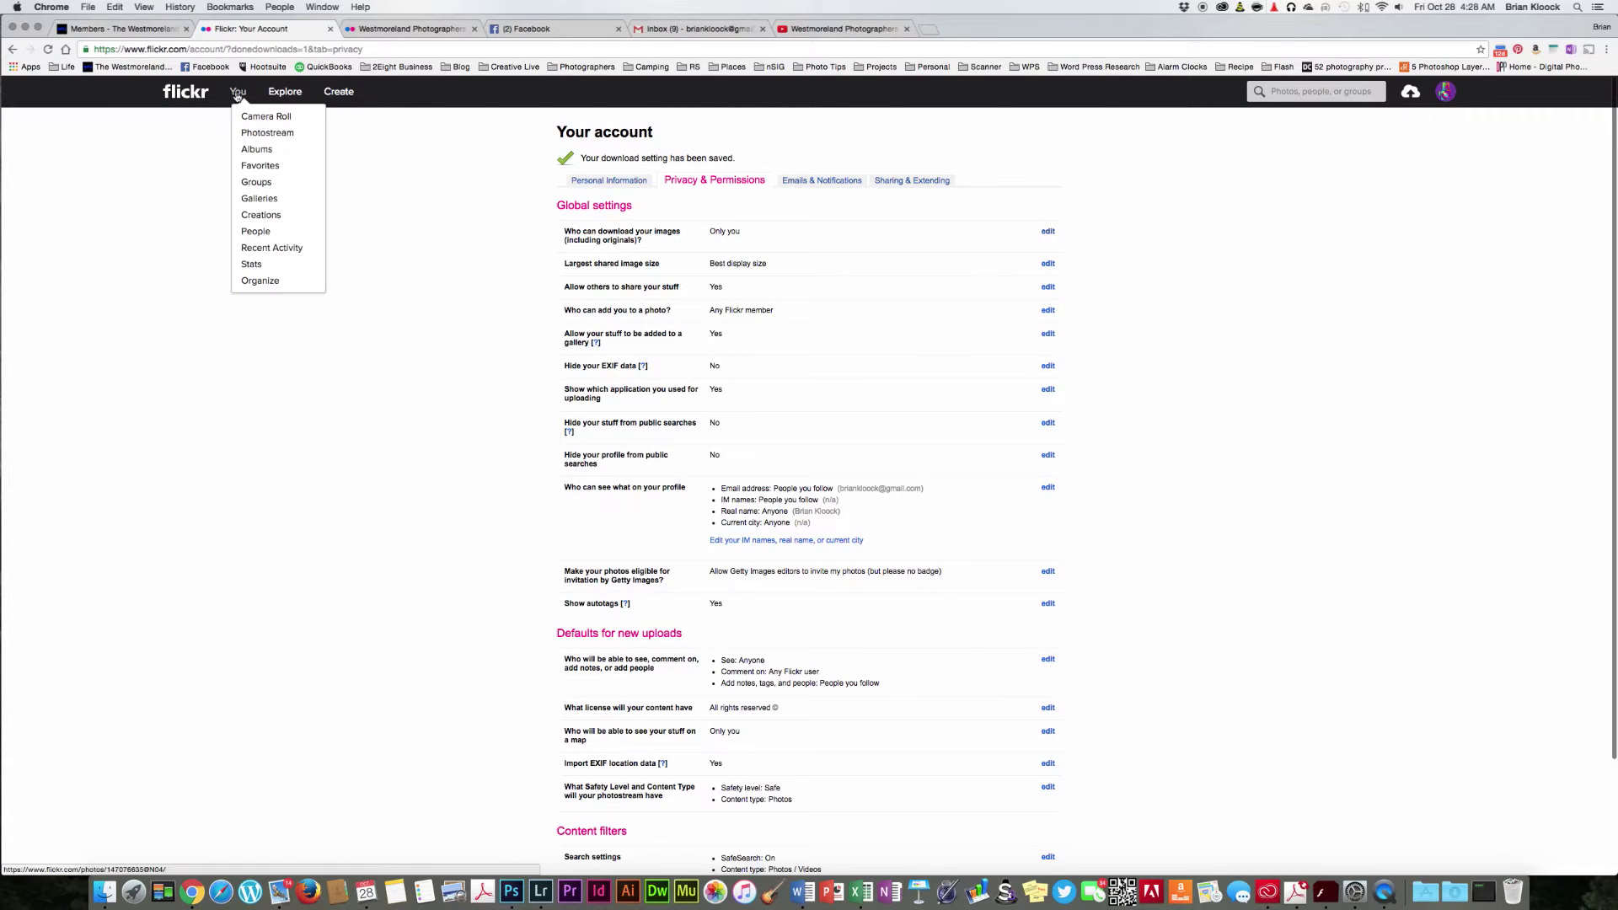
click(286, 133)
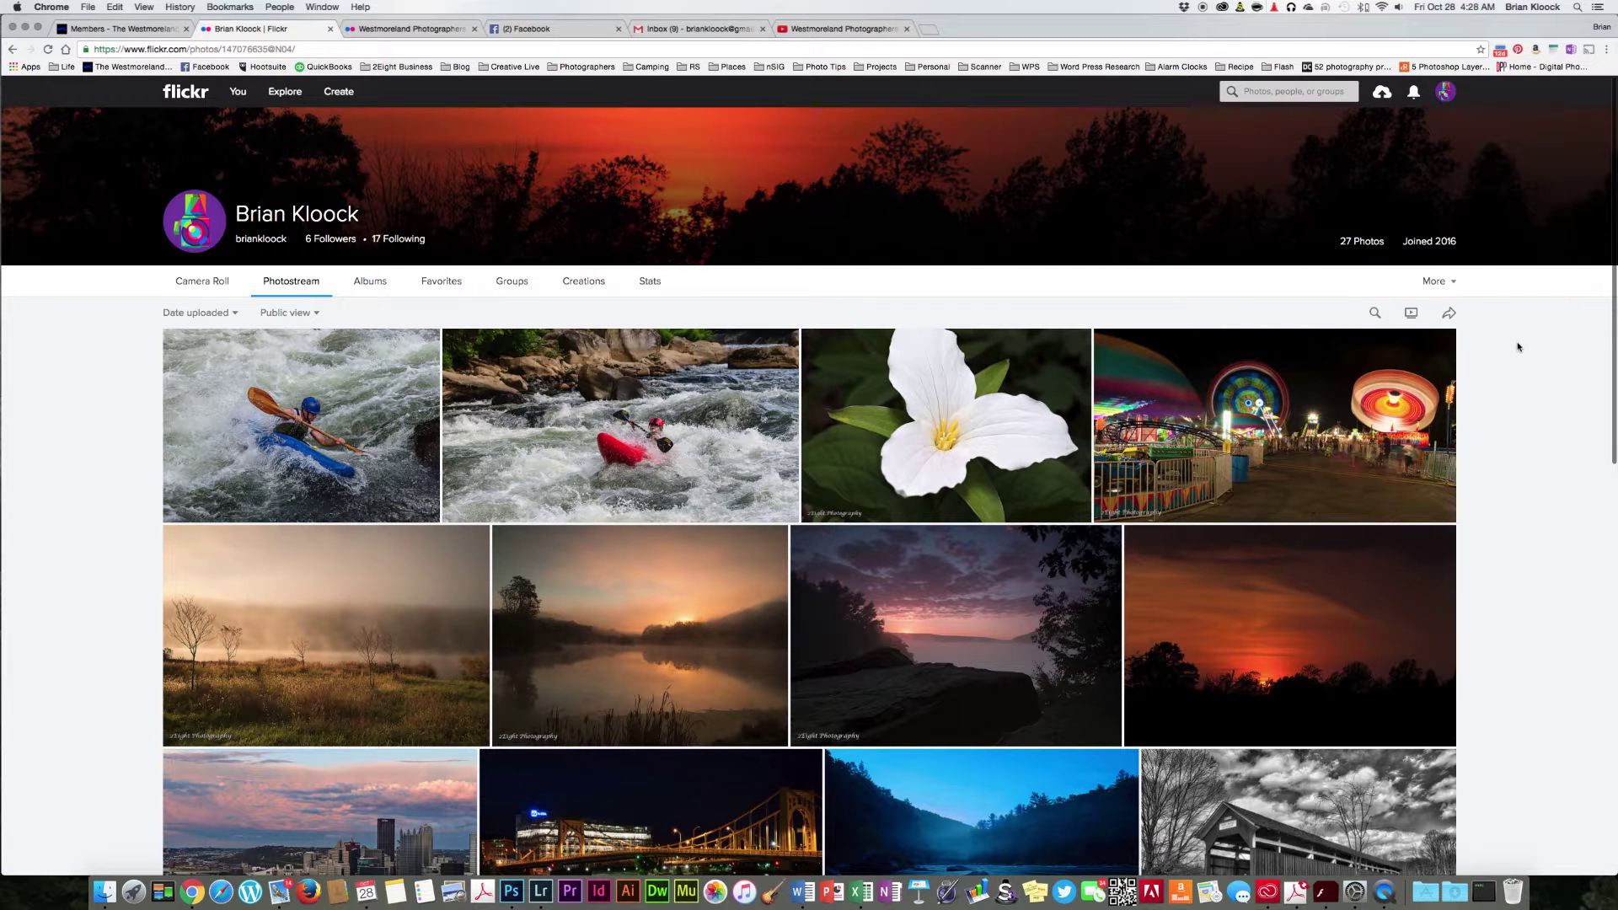
mouse_move(1446, 95)
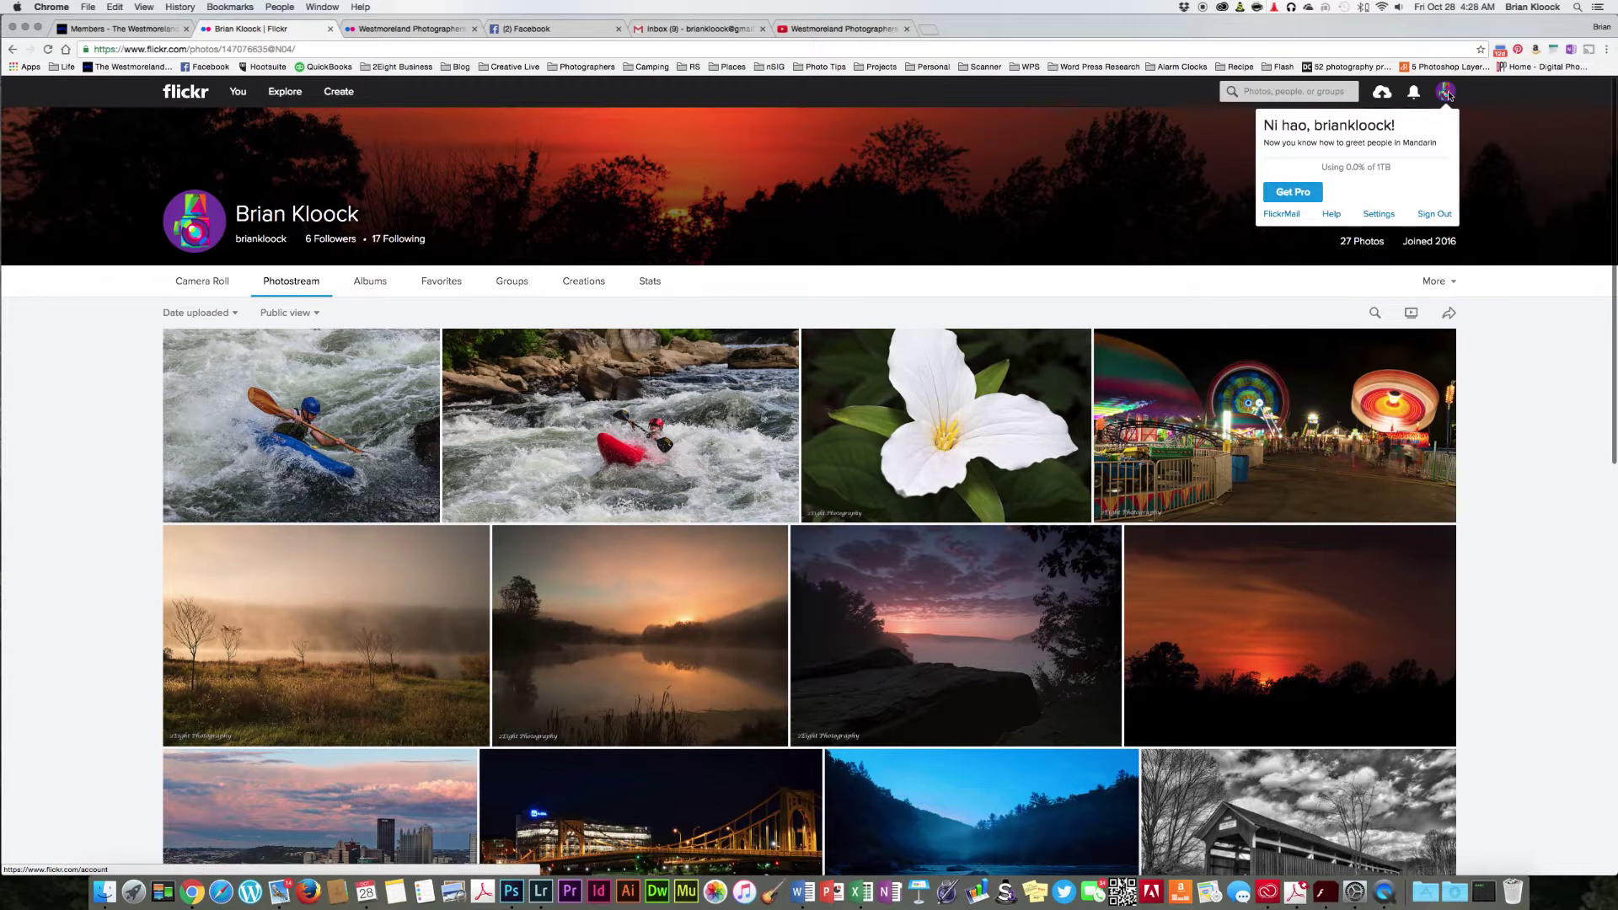
click(1449, 216)
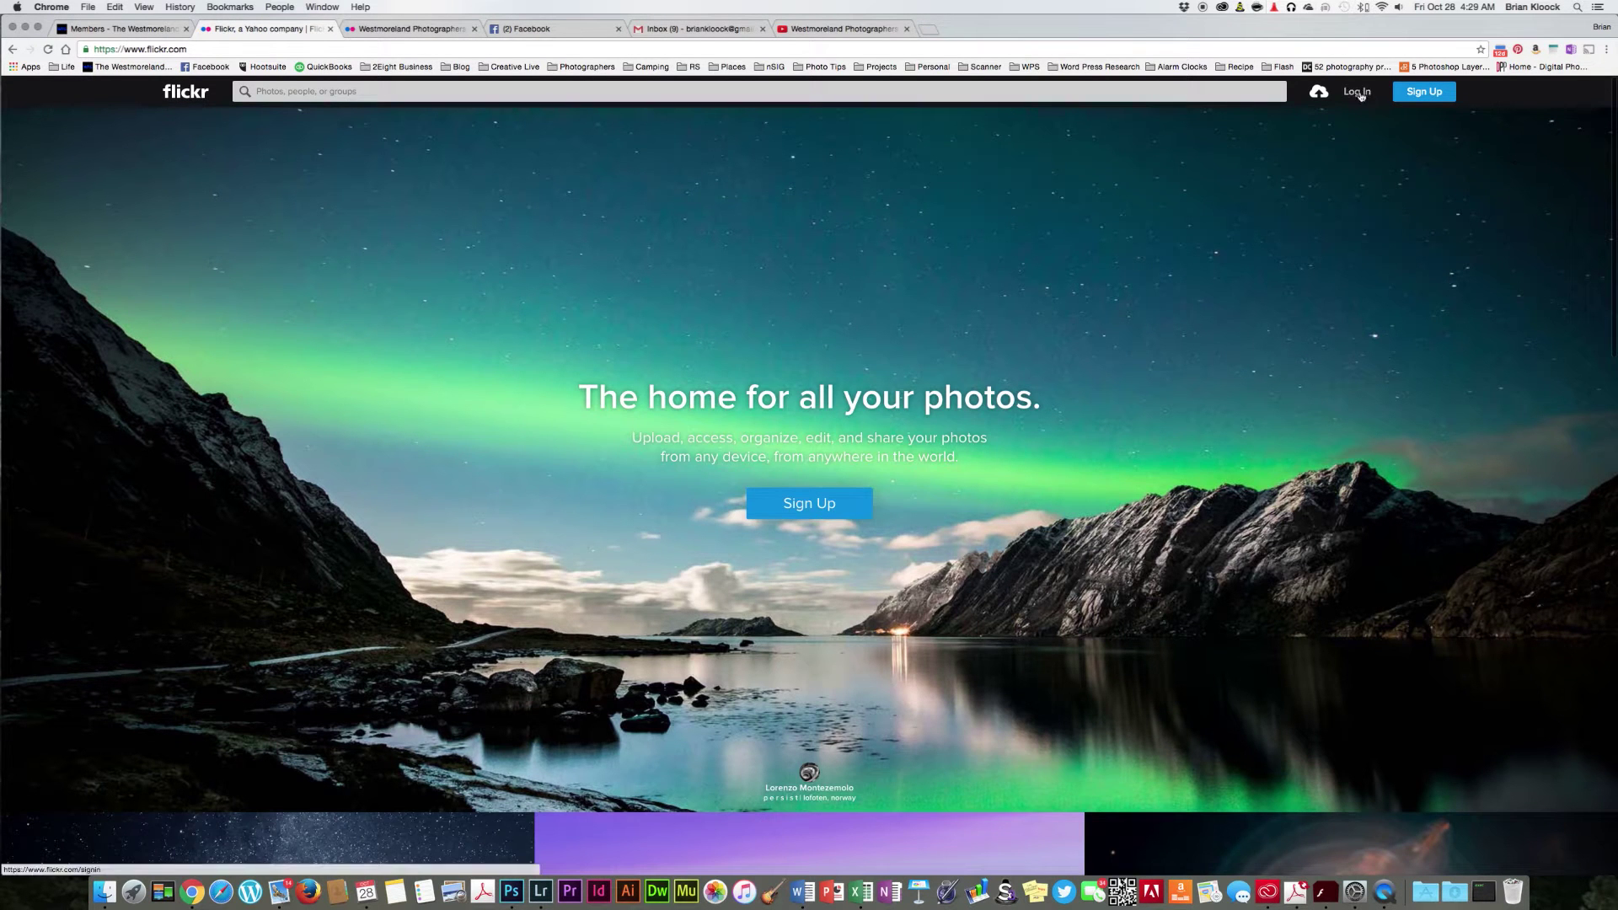
Step: Log back in through Yahoo with the other saved account
click(1356, 91)
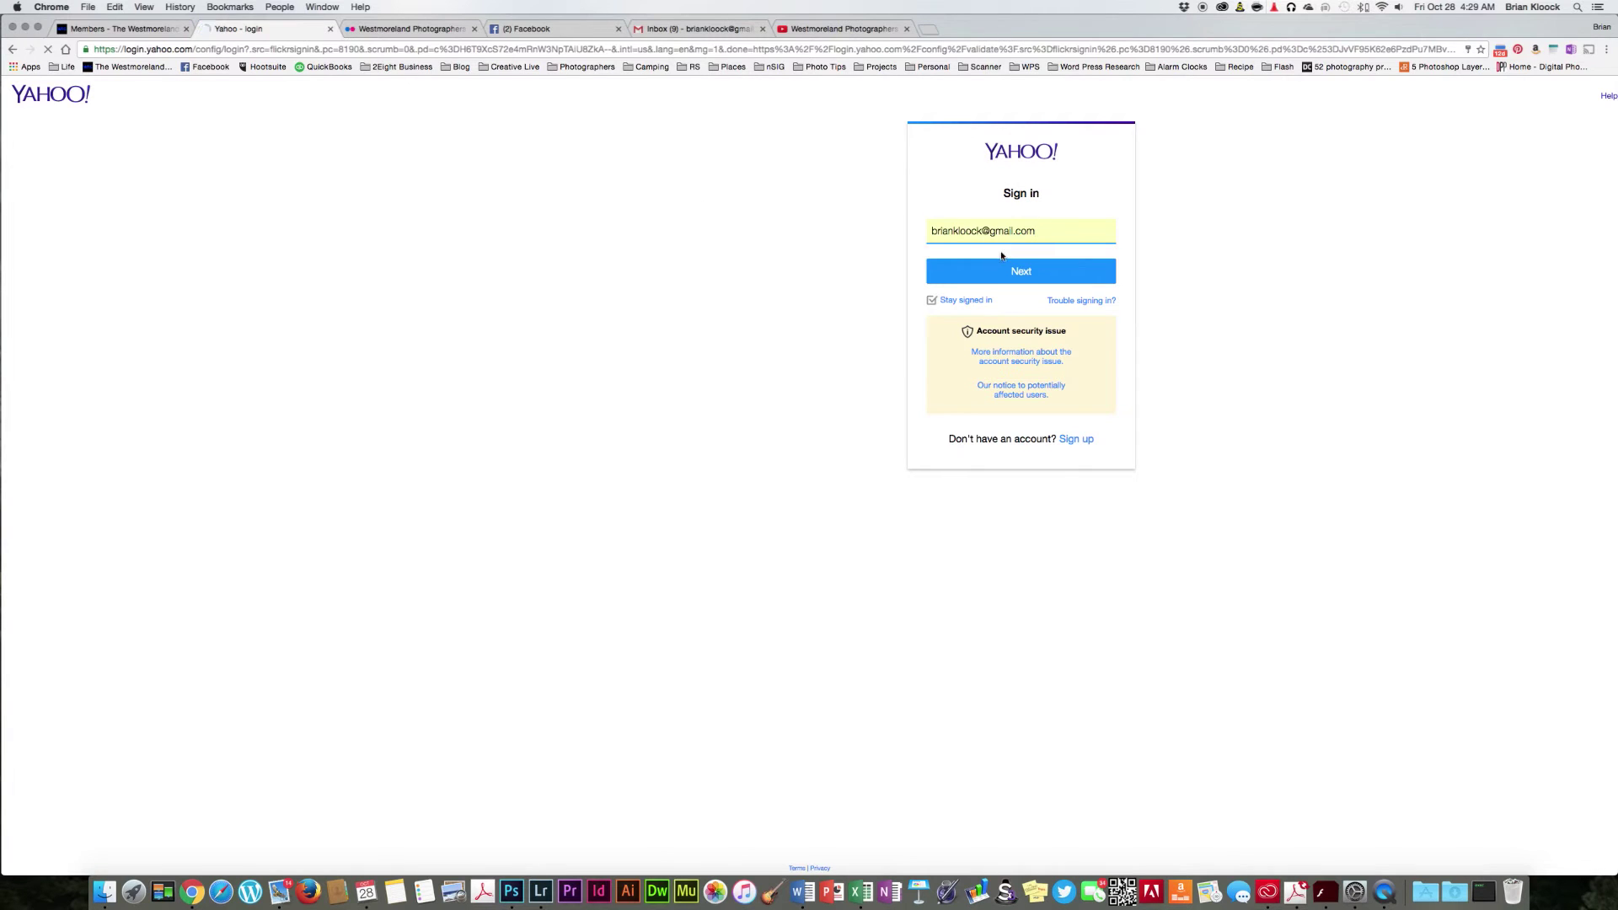
click(1046, 229)
click(957, 283)
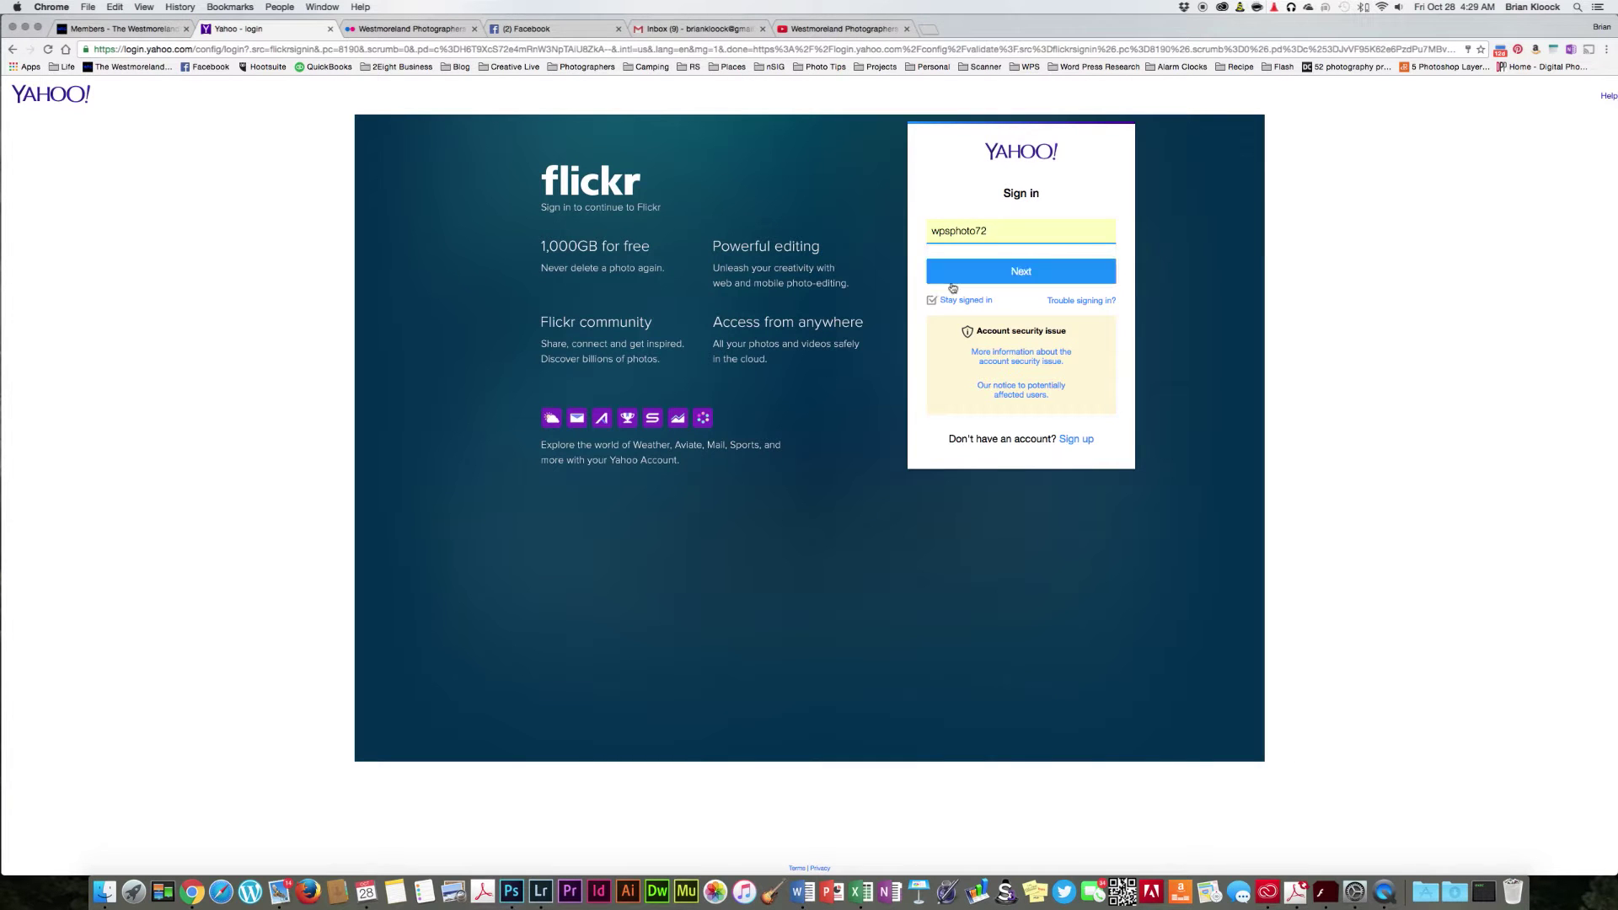
click(1058, 269)
click(1059, 268)
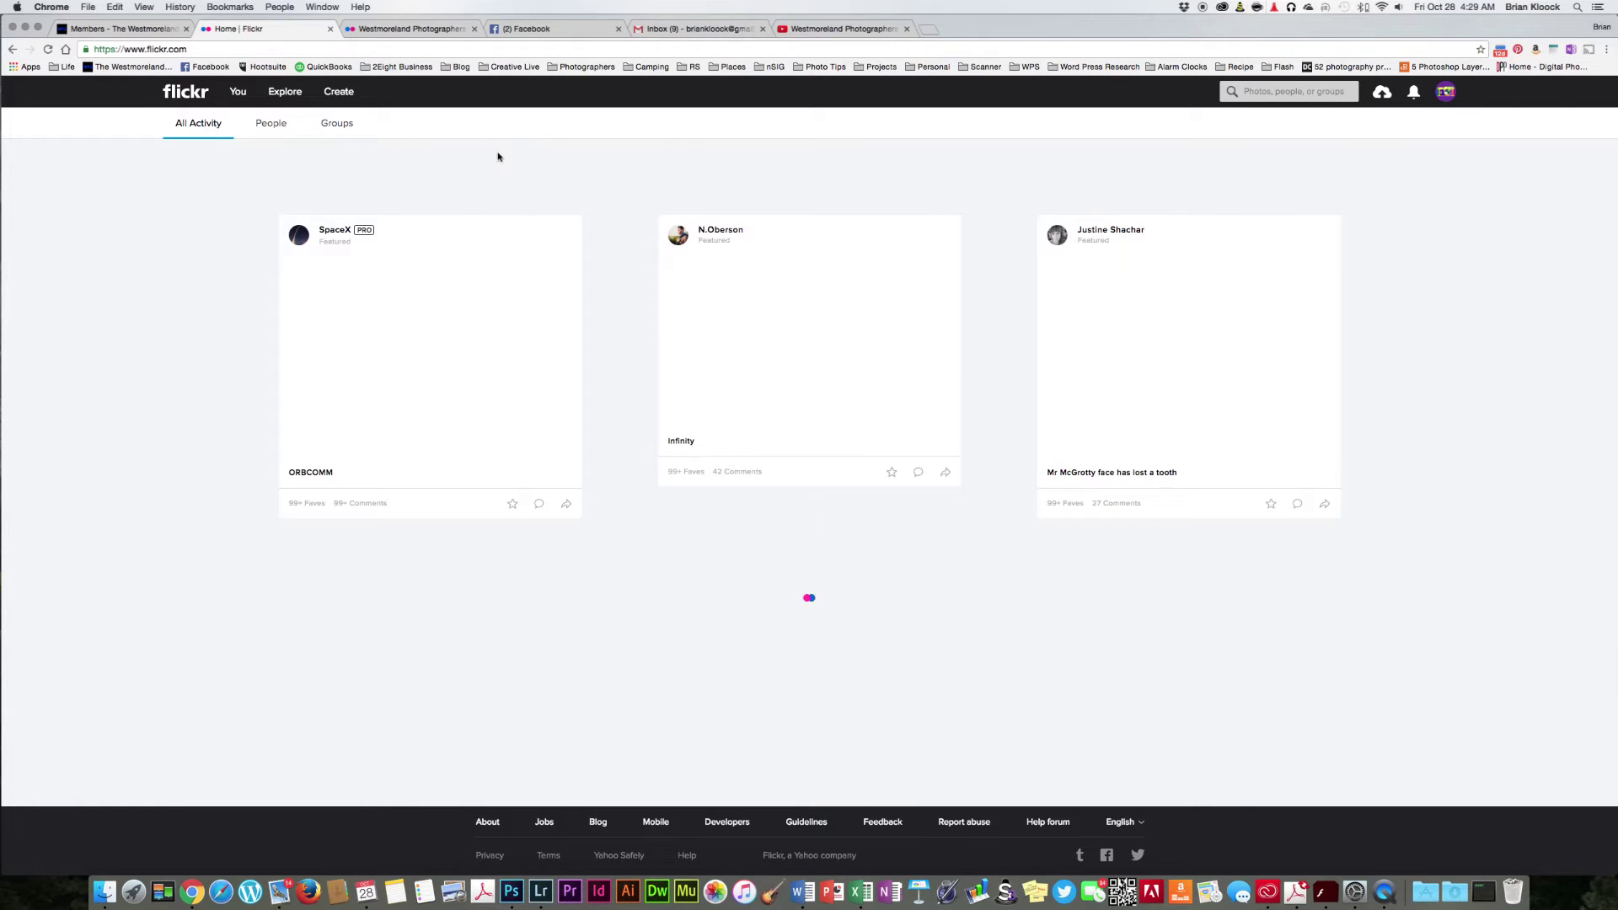
Step: Search people for the original photographer's name and open their 27-photo photostream
click(1277, 89)
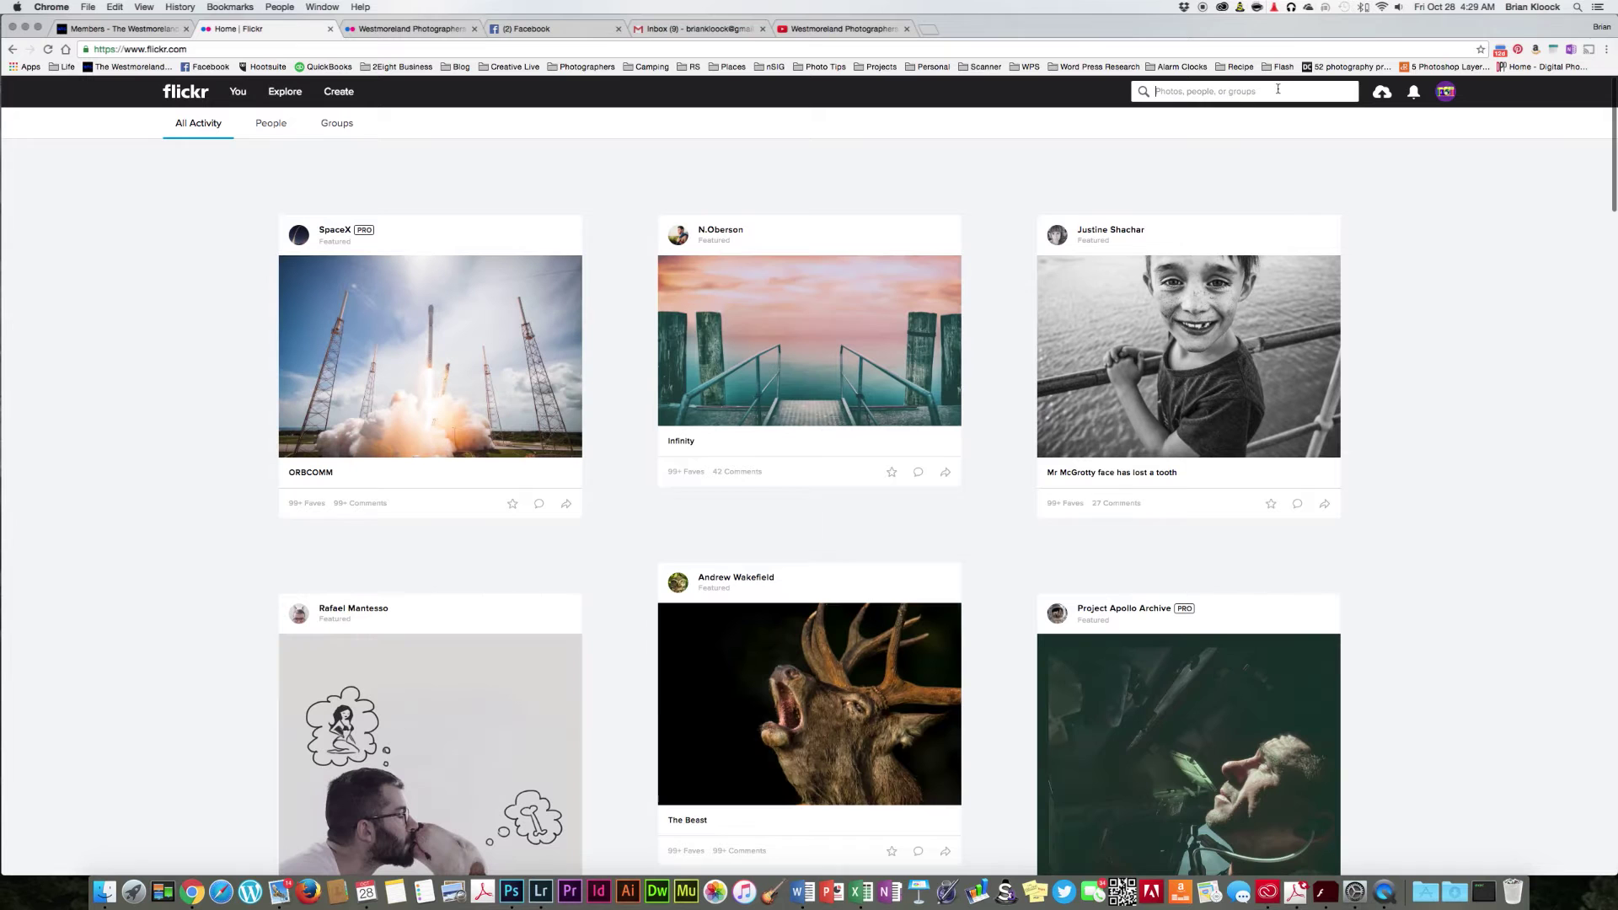
text(Brian Kloock)
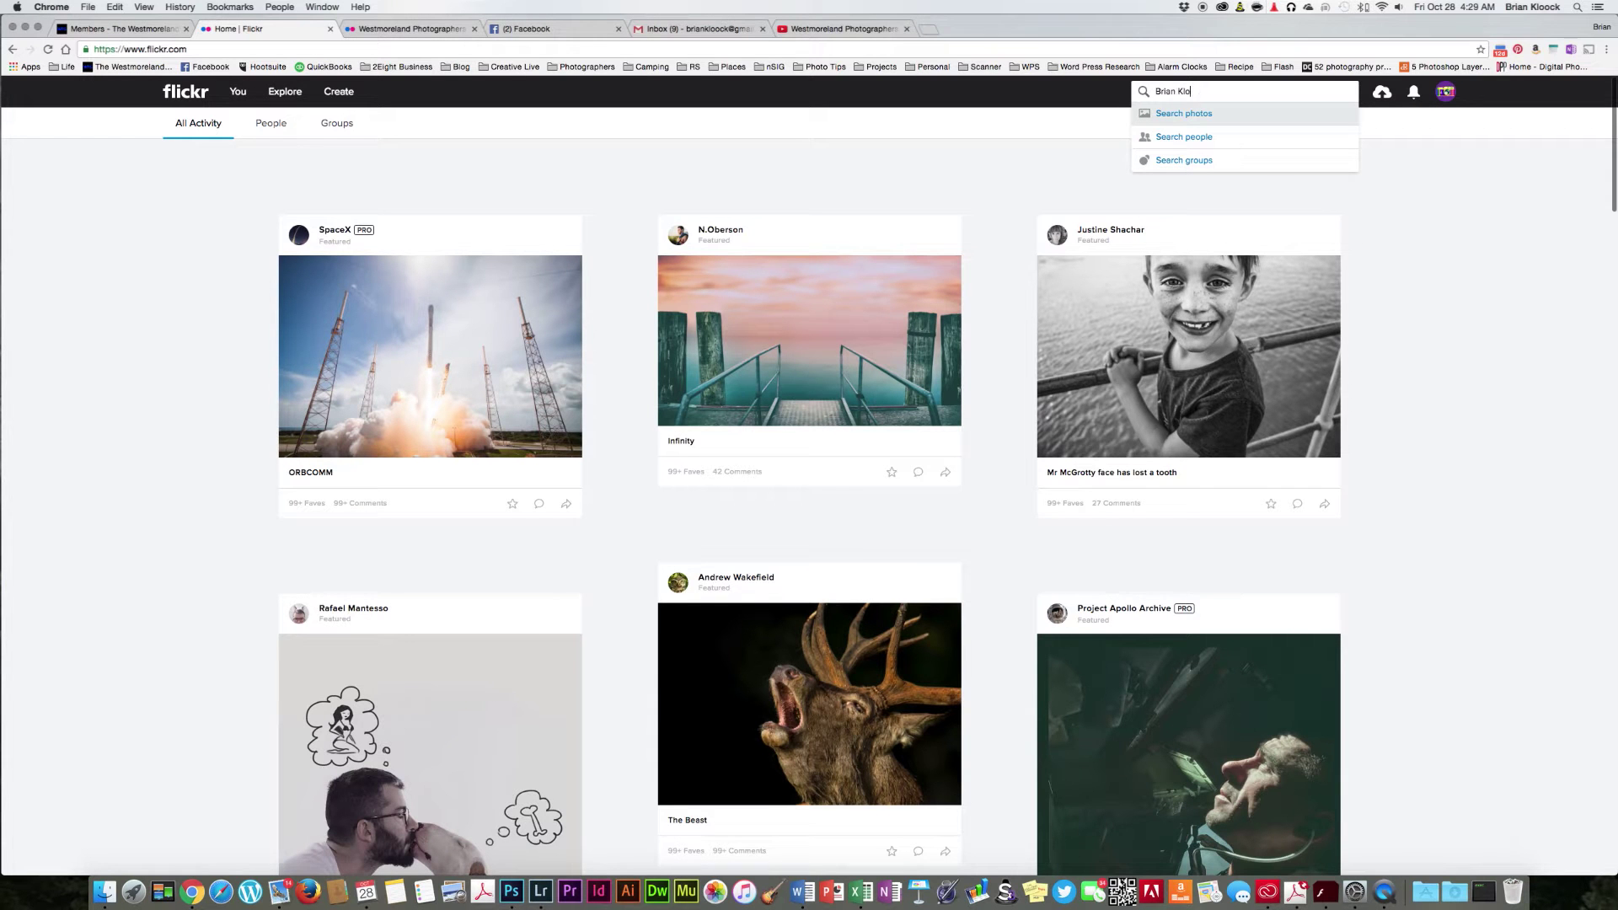
click(1196, 136)
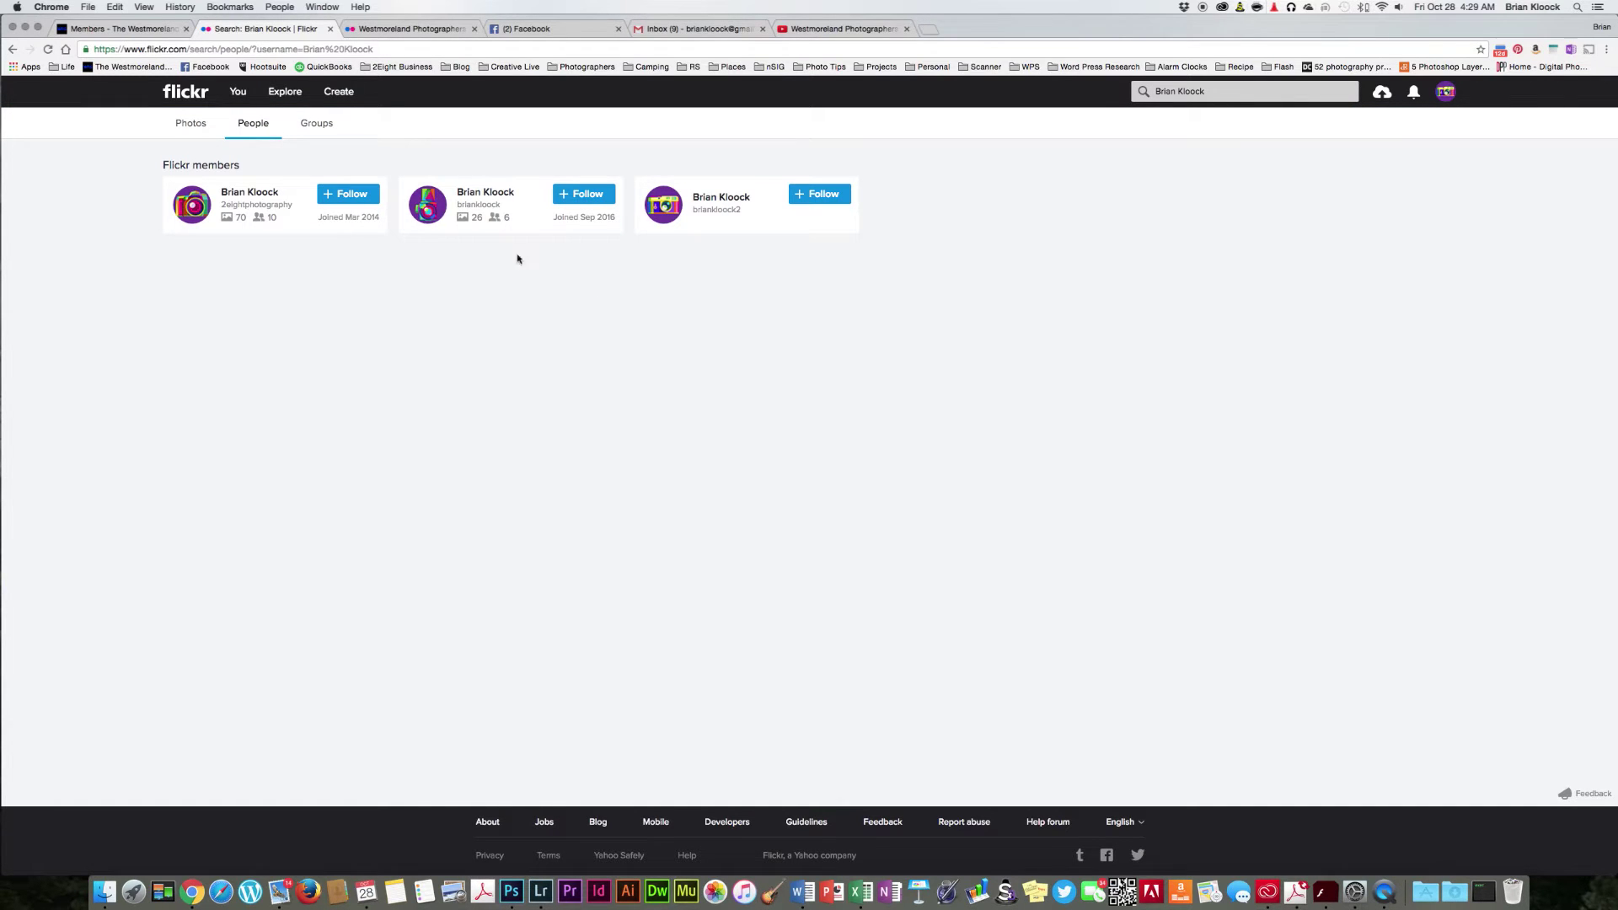
click(486, 194)
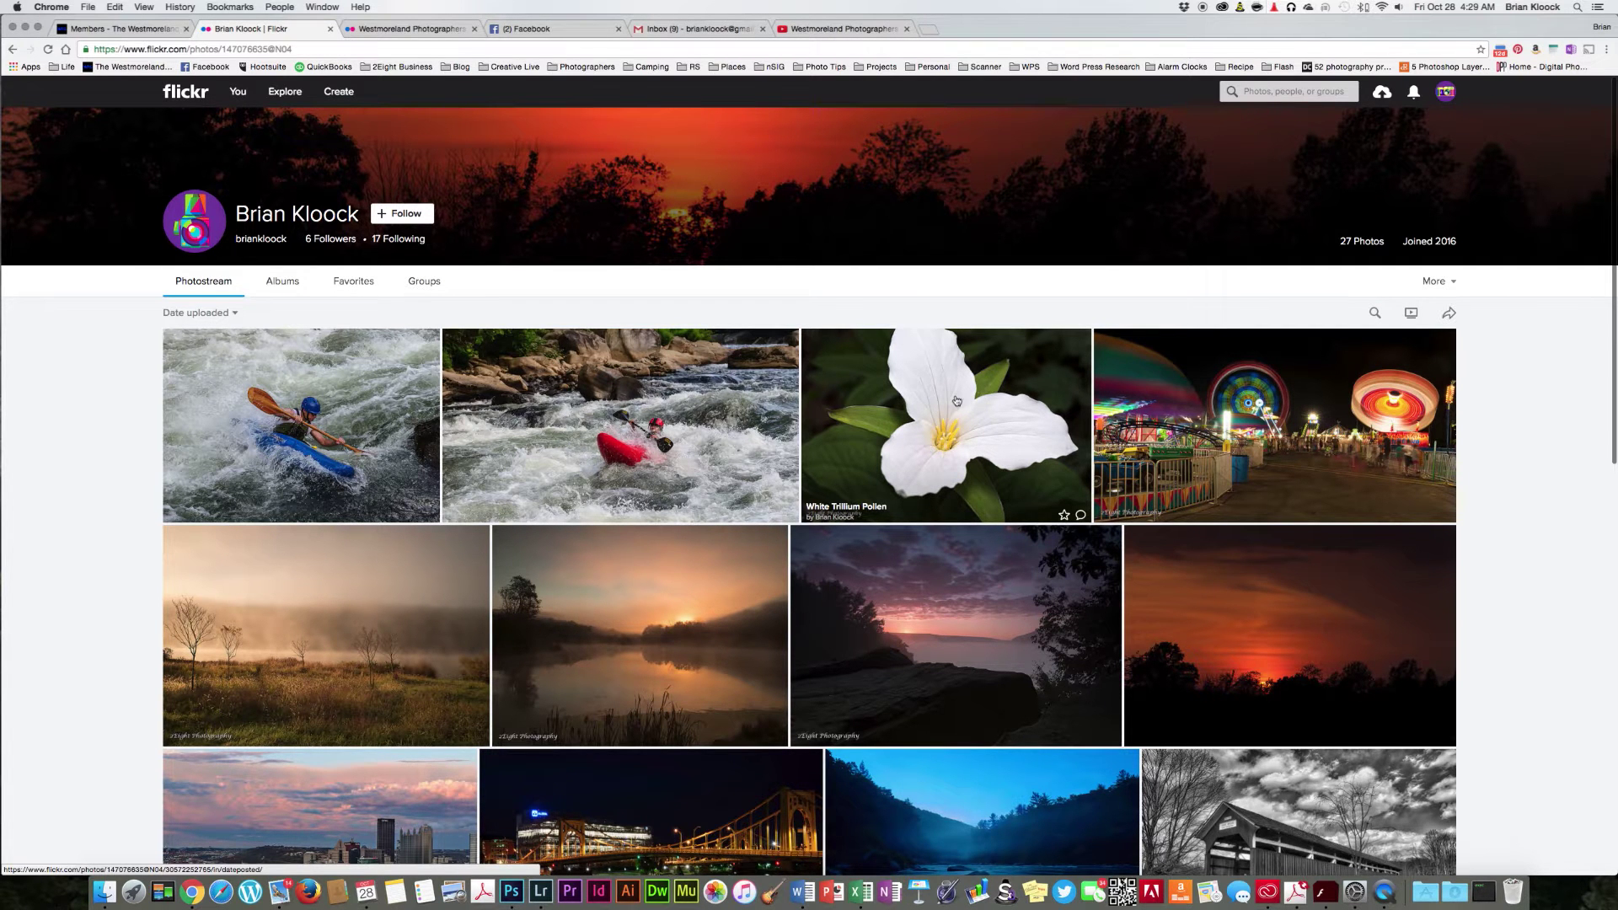
Step: Open White Trillium Pollen's all-sizes page, which shows the owner disabled downloading
click(931, 411)
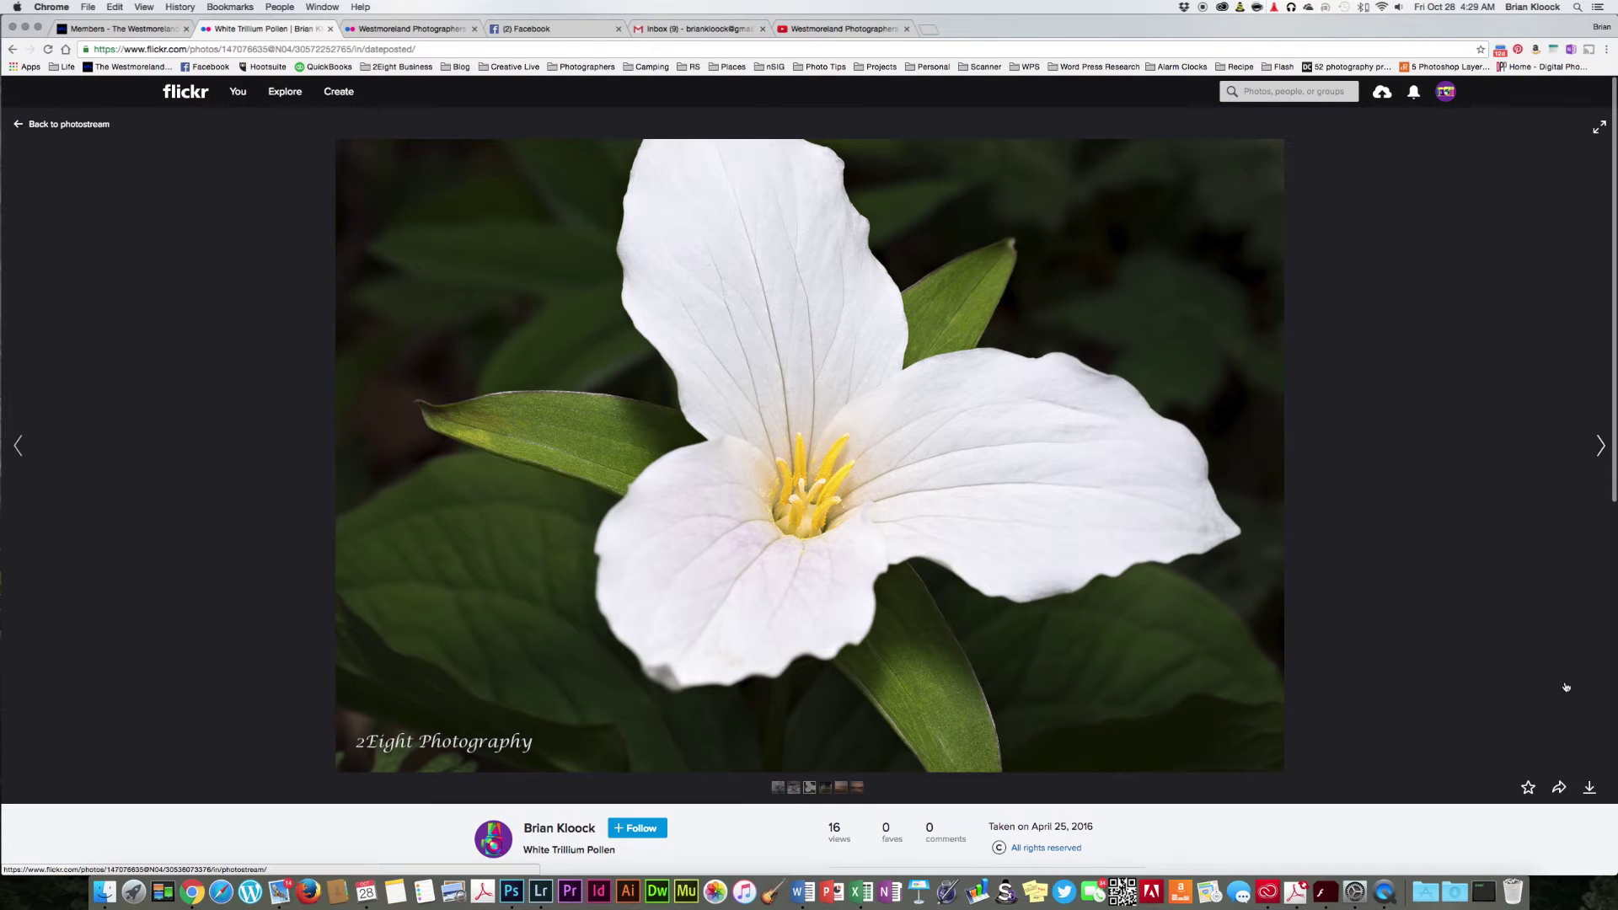
click(1589, 788)
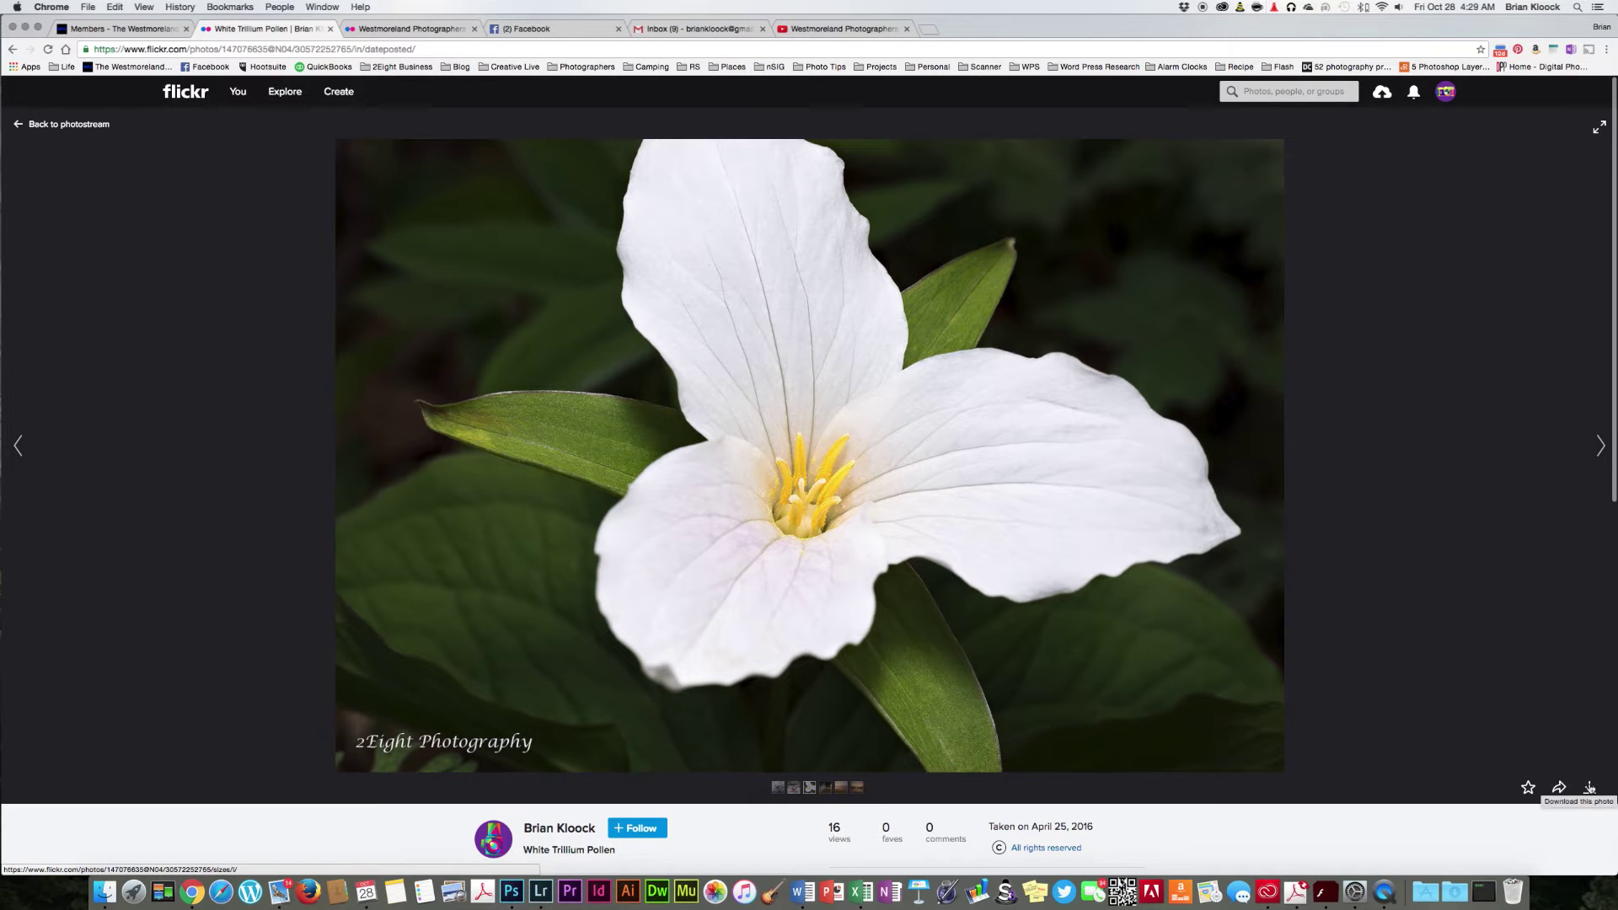
click(1589, 788)
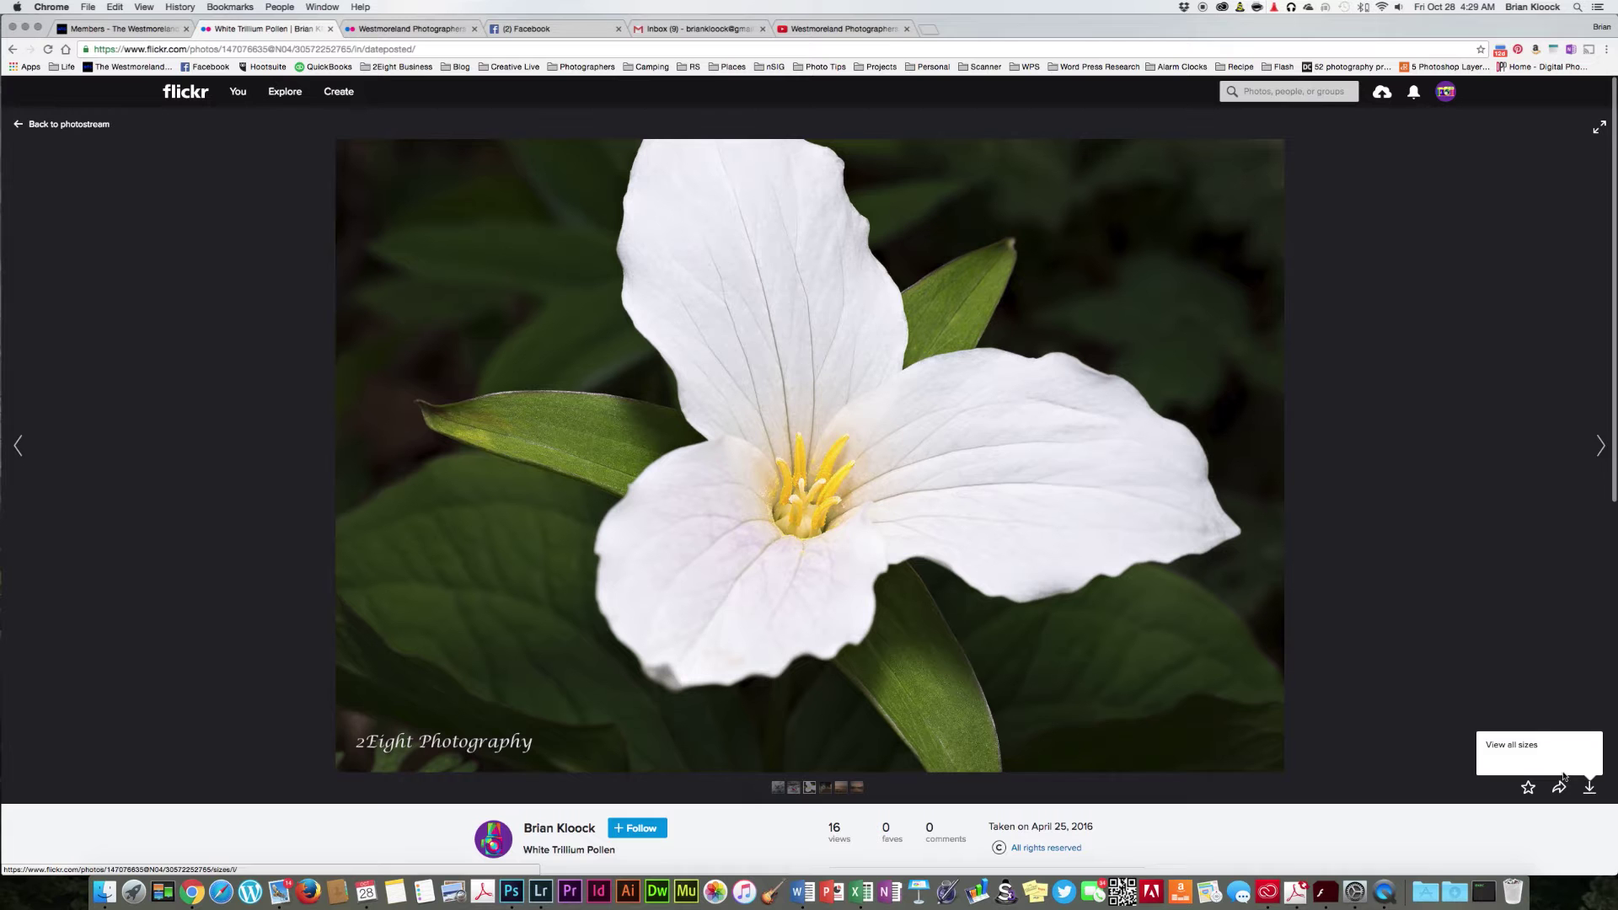
click(1514, 744)
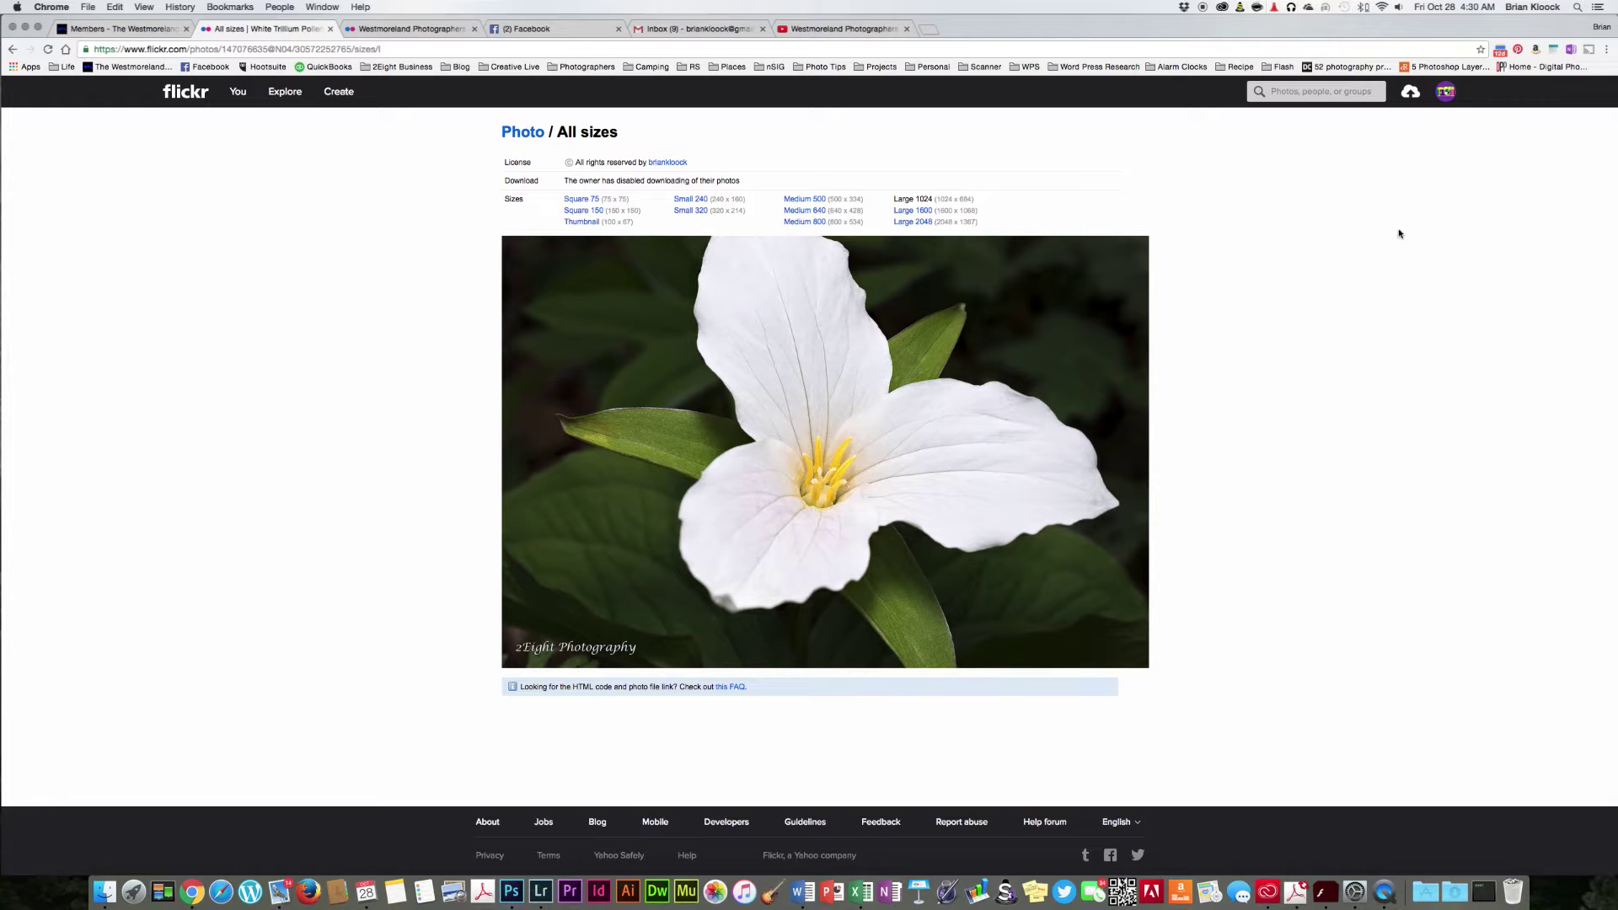
click(1444, 93)
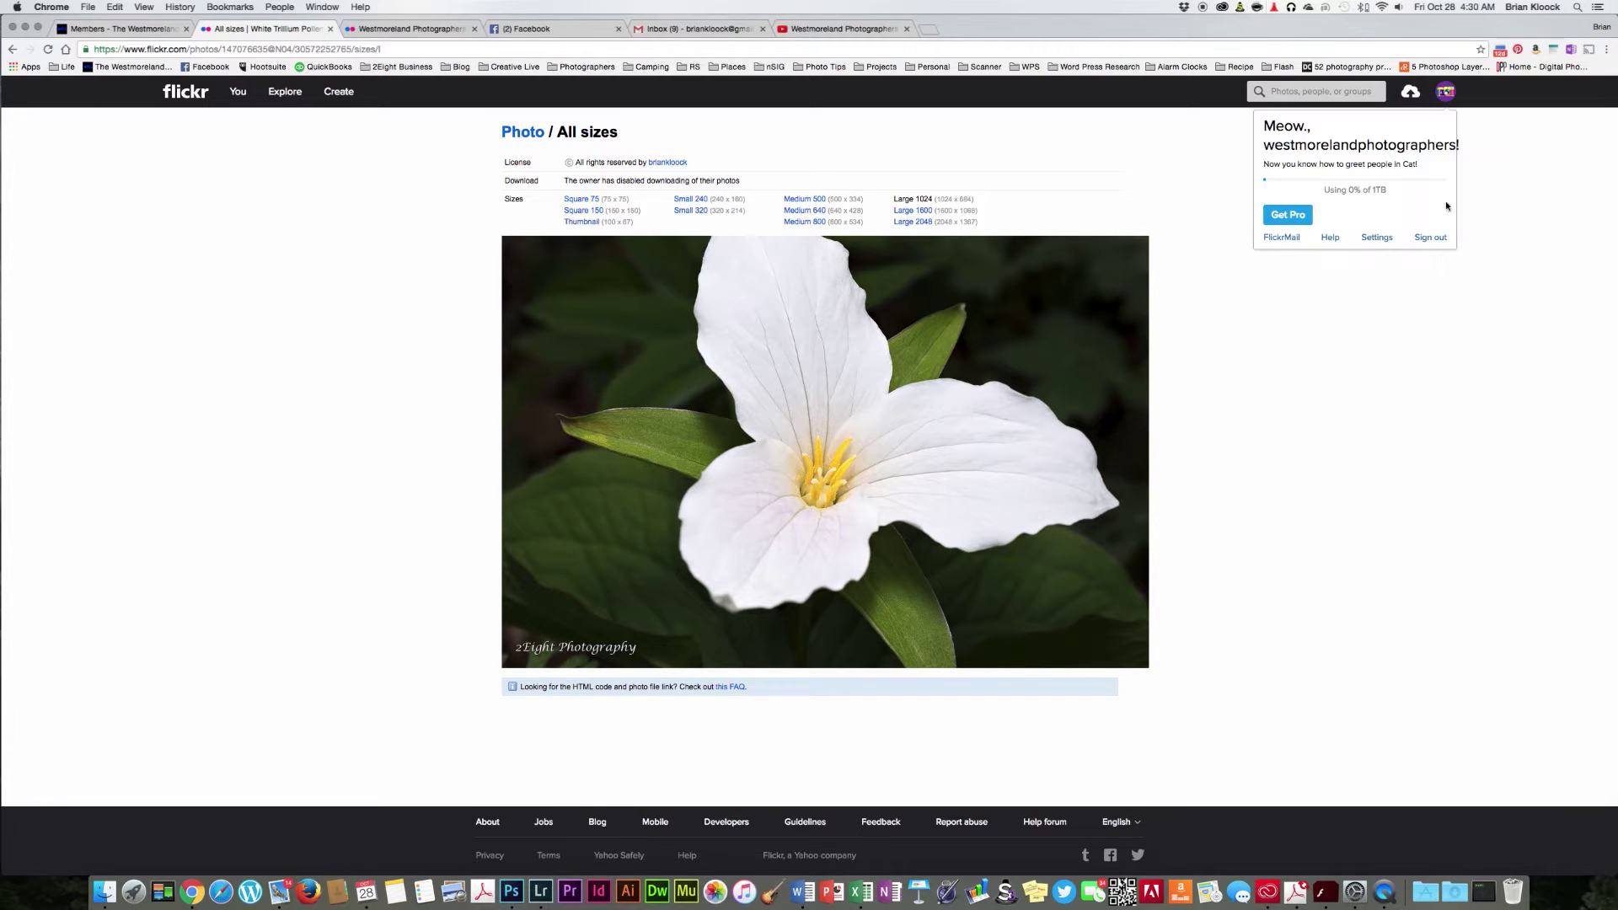
Step: Sign out of the second account and sign back in with the original saved account
click(1429, 237)
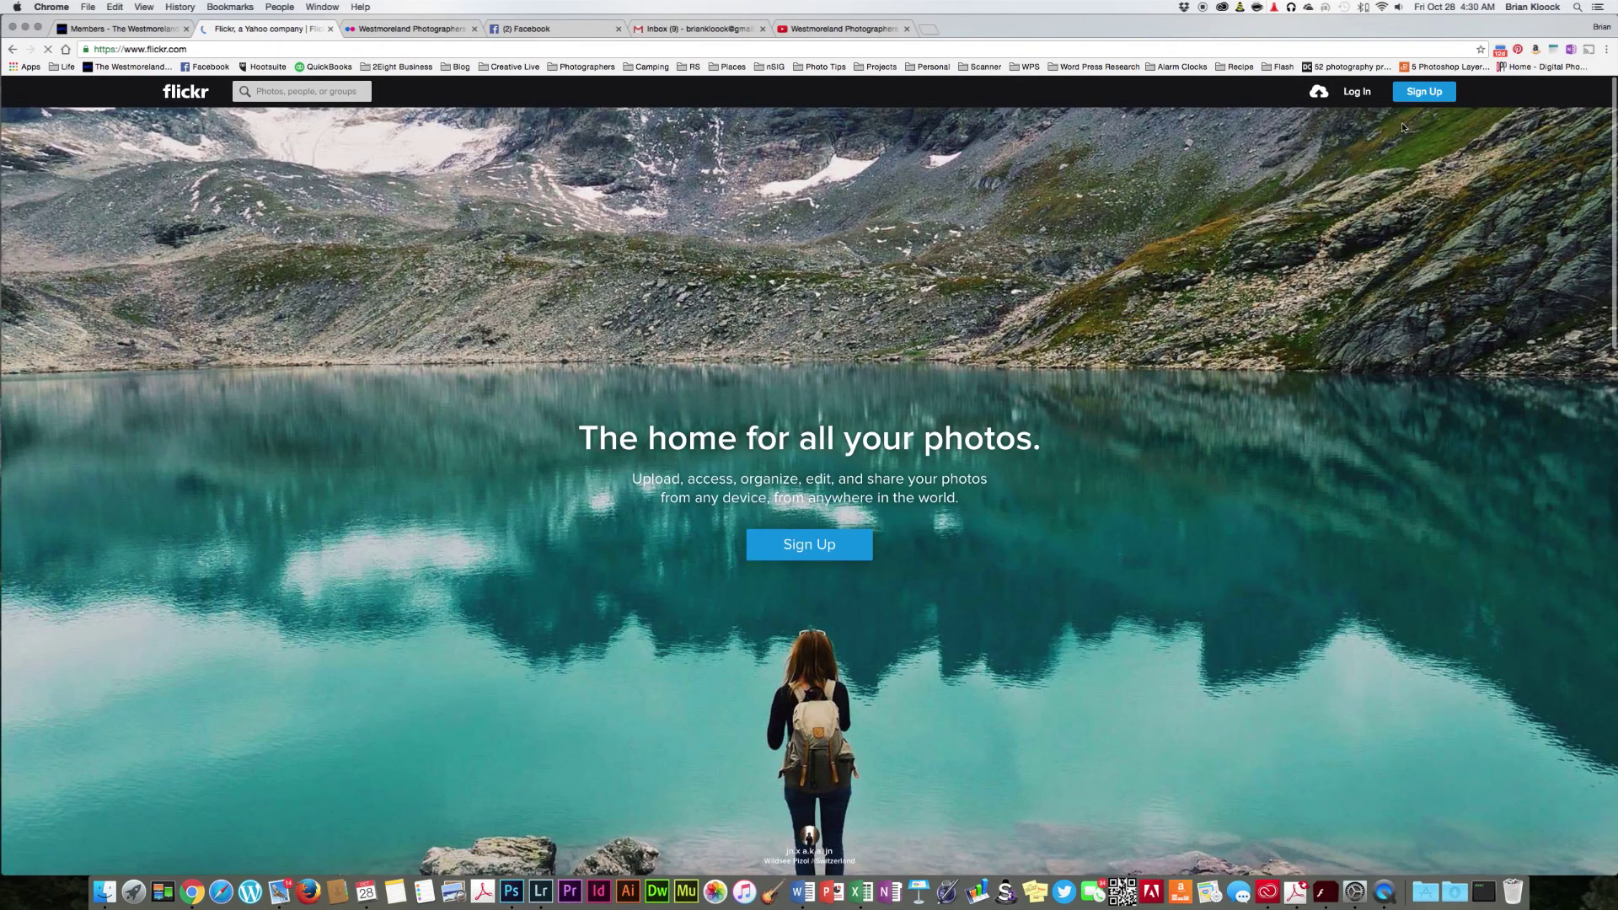
click(1356, 92)
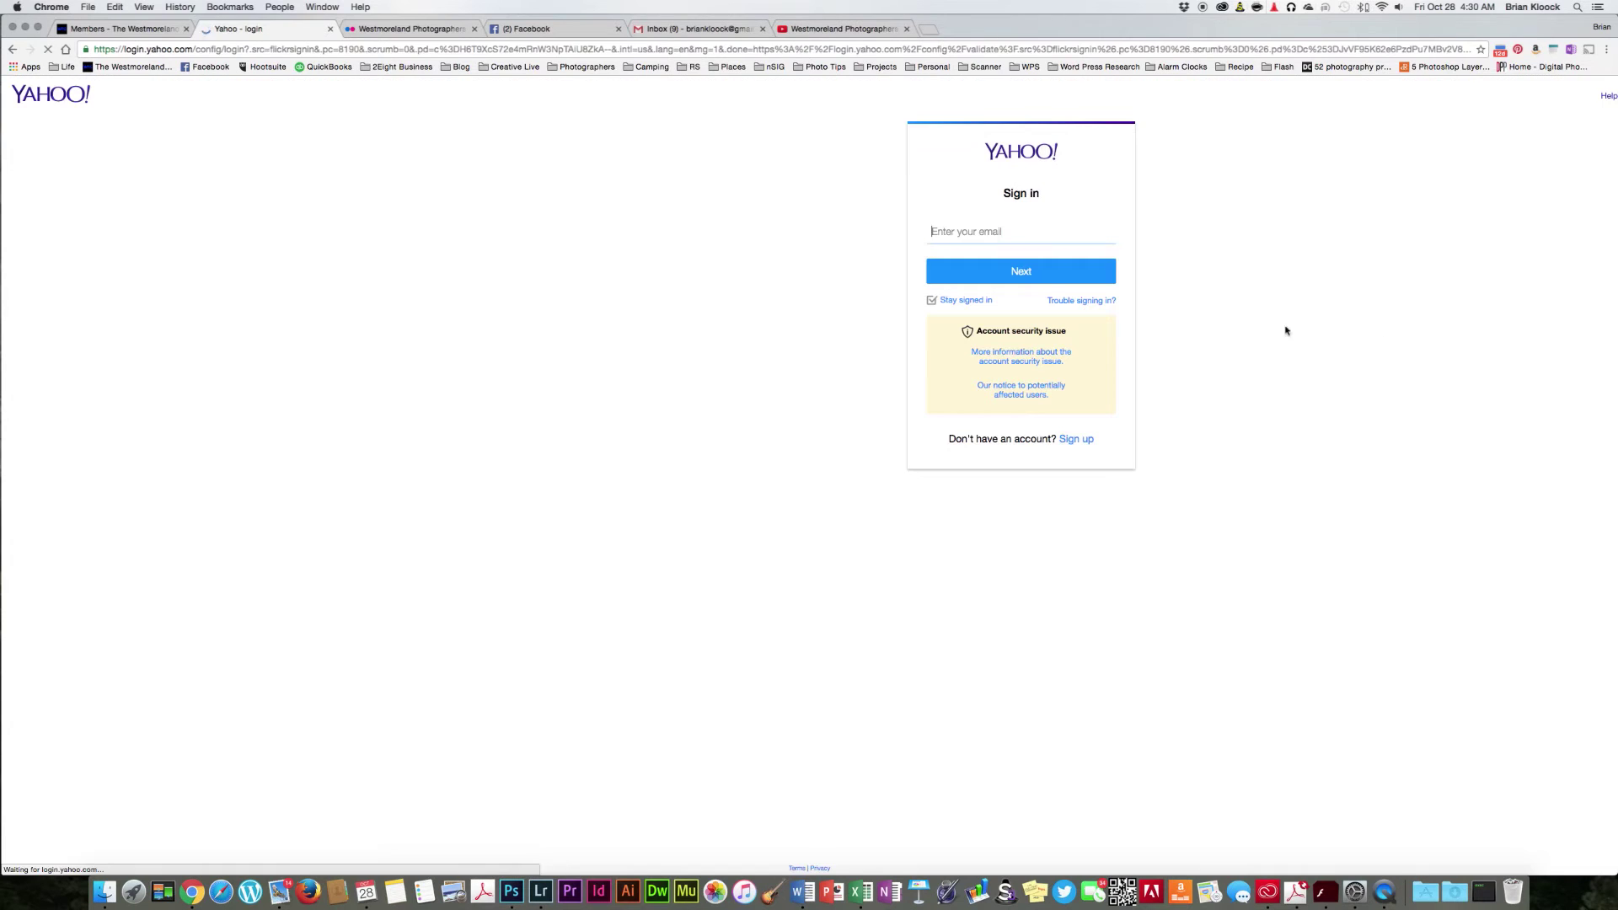
click(969, 229)
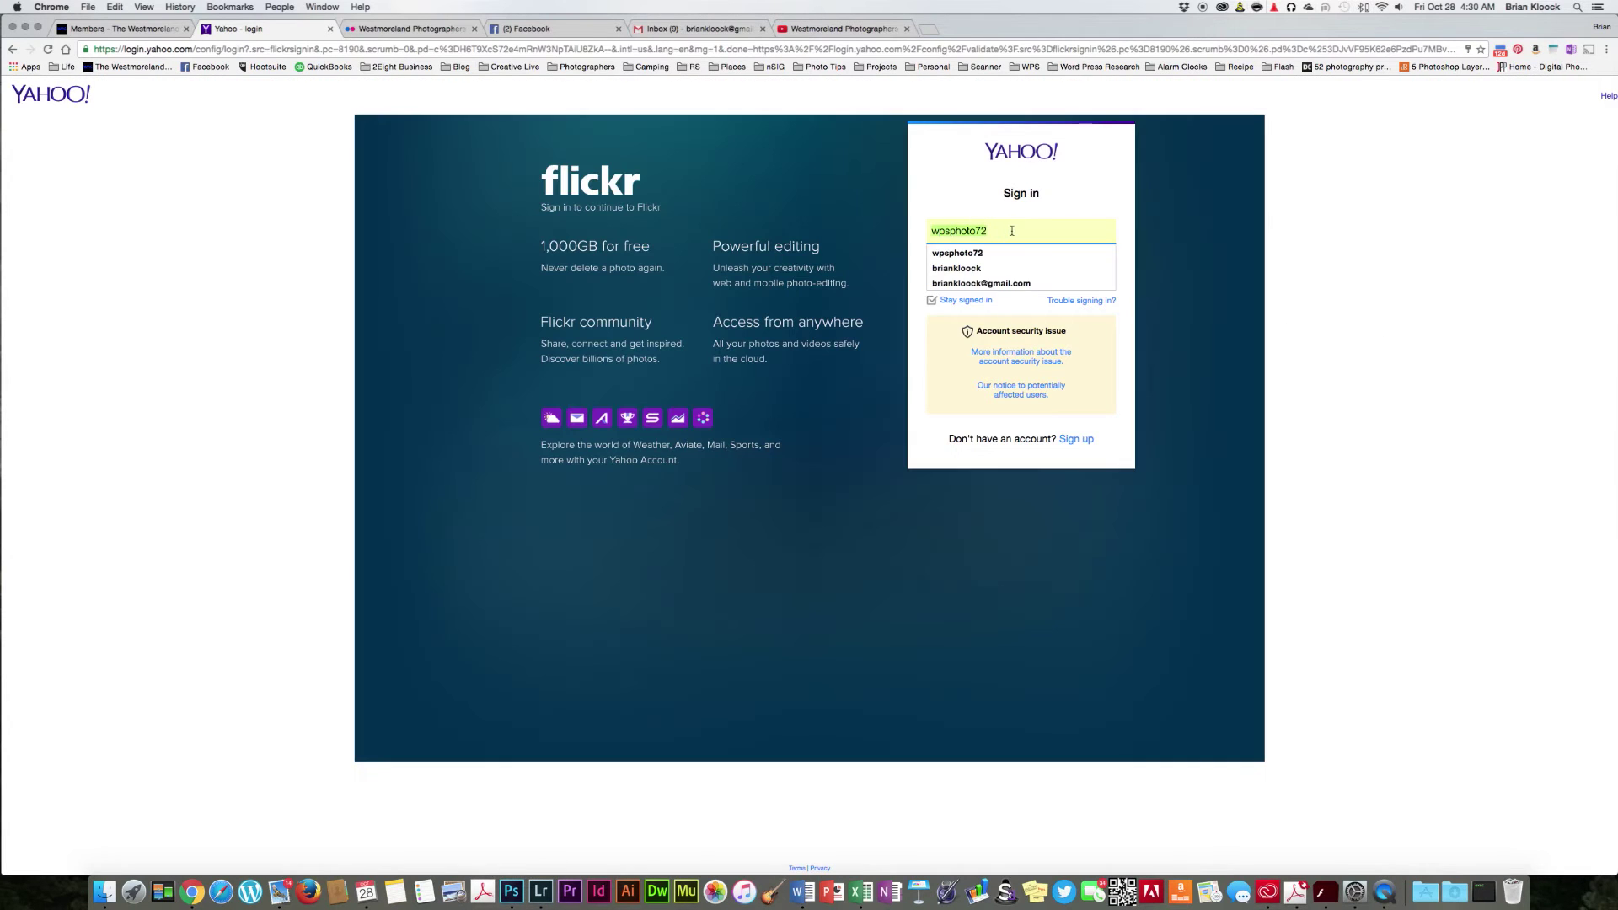
click(973, 285)
click(1044, 272)
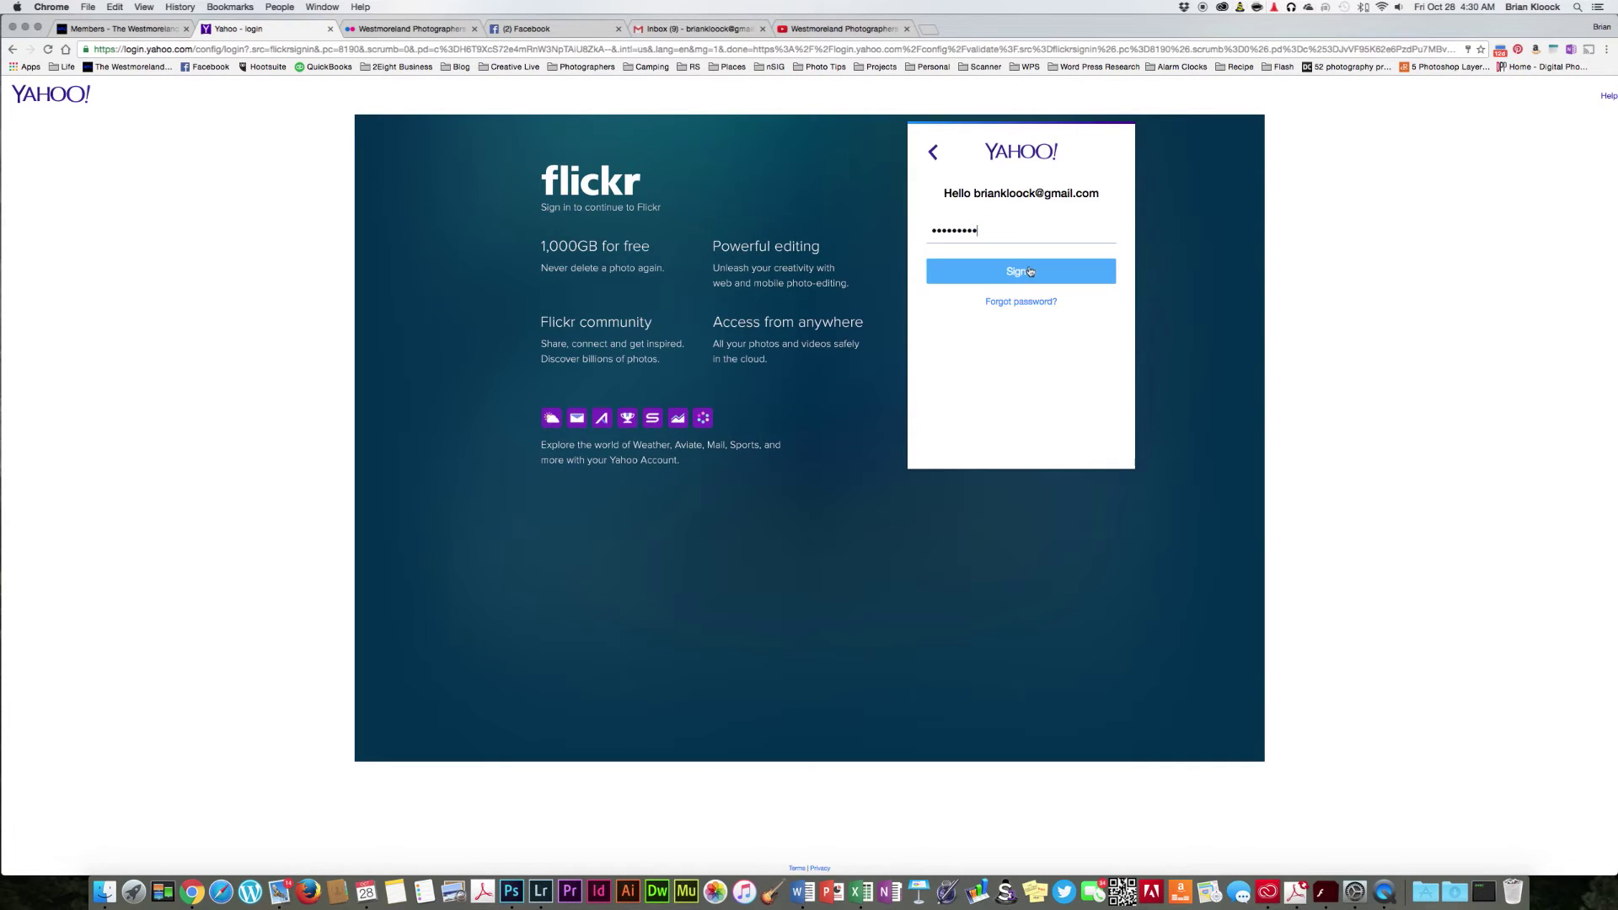
click(1034, 273)
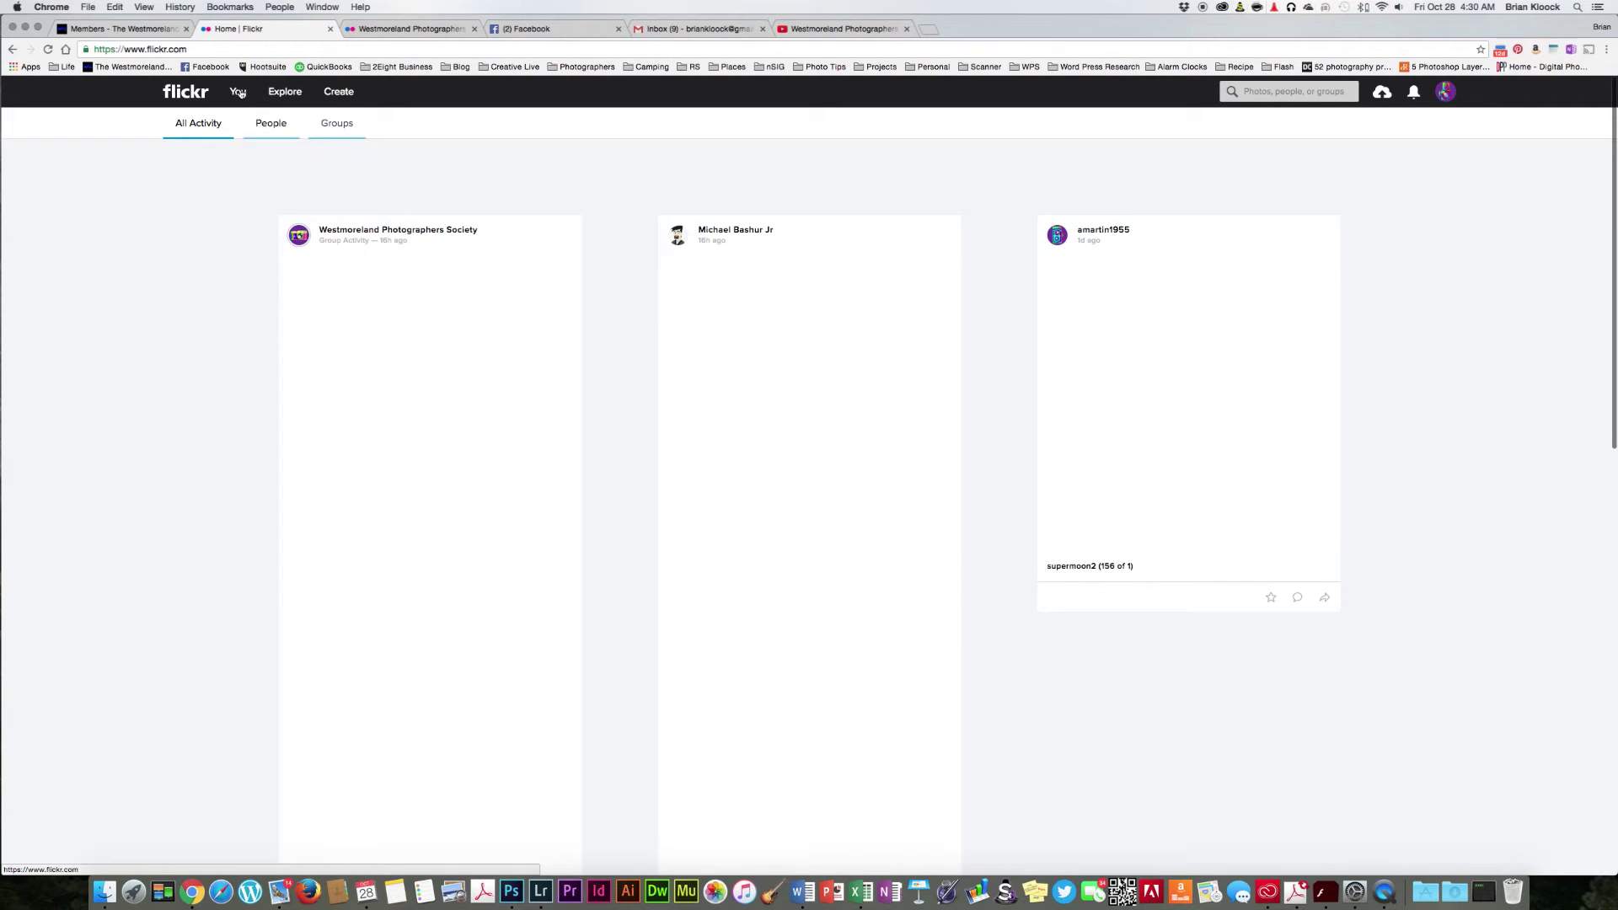
Step: Change 'Who can download your images' to Anyone (Recommended) and save it
mouse_move(239, 93)
click(244, 135)
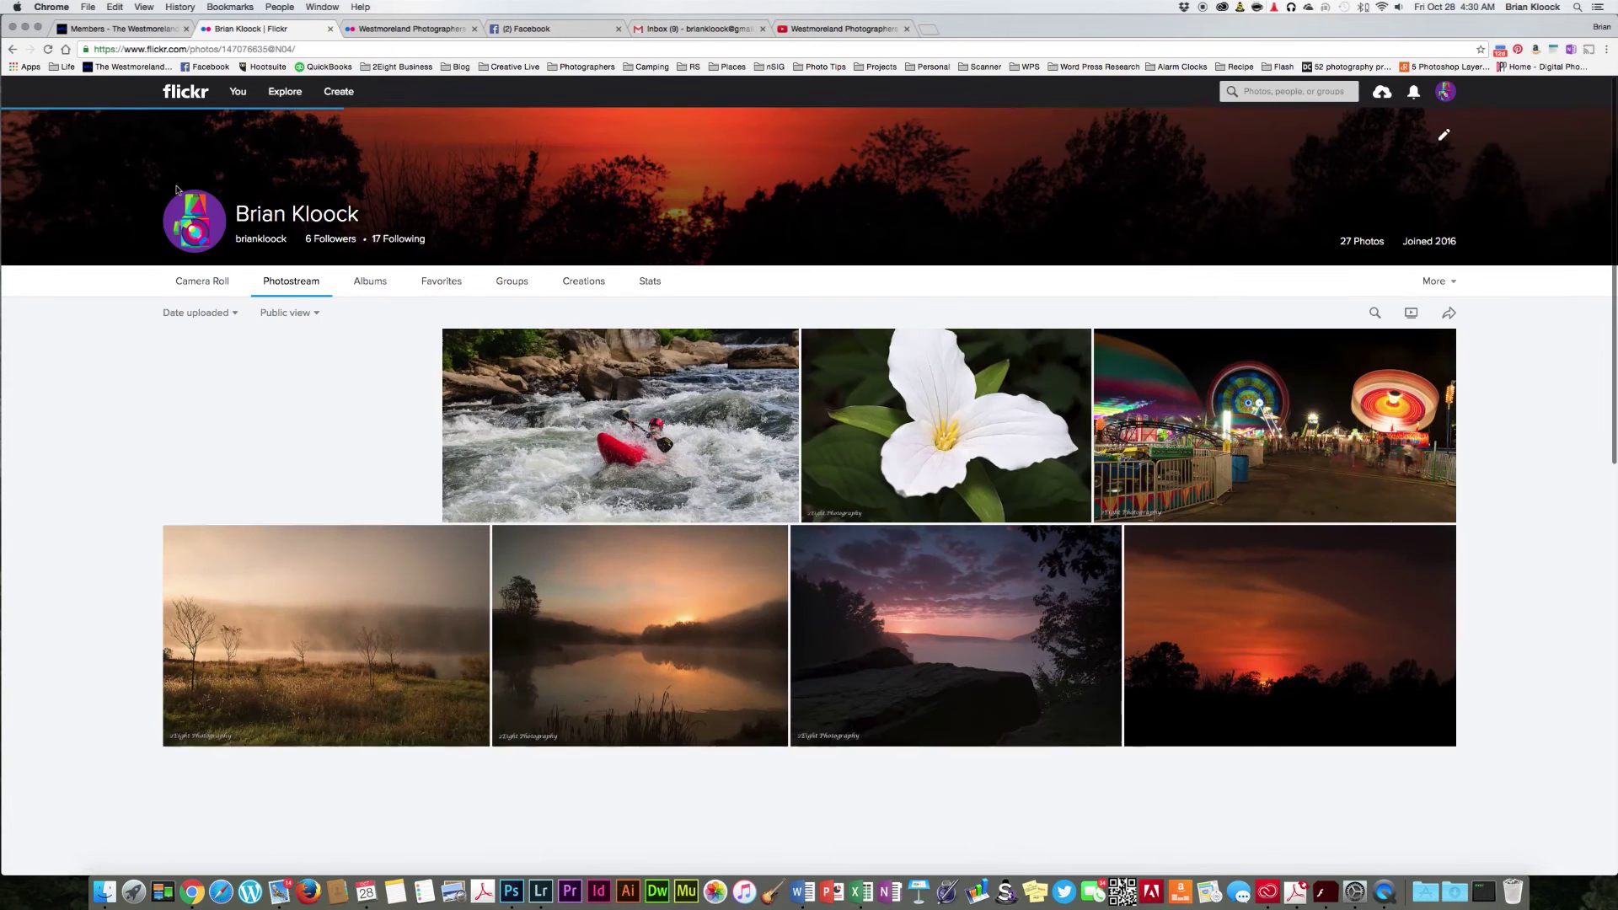
mouse_move(1445, 93)
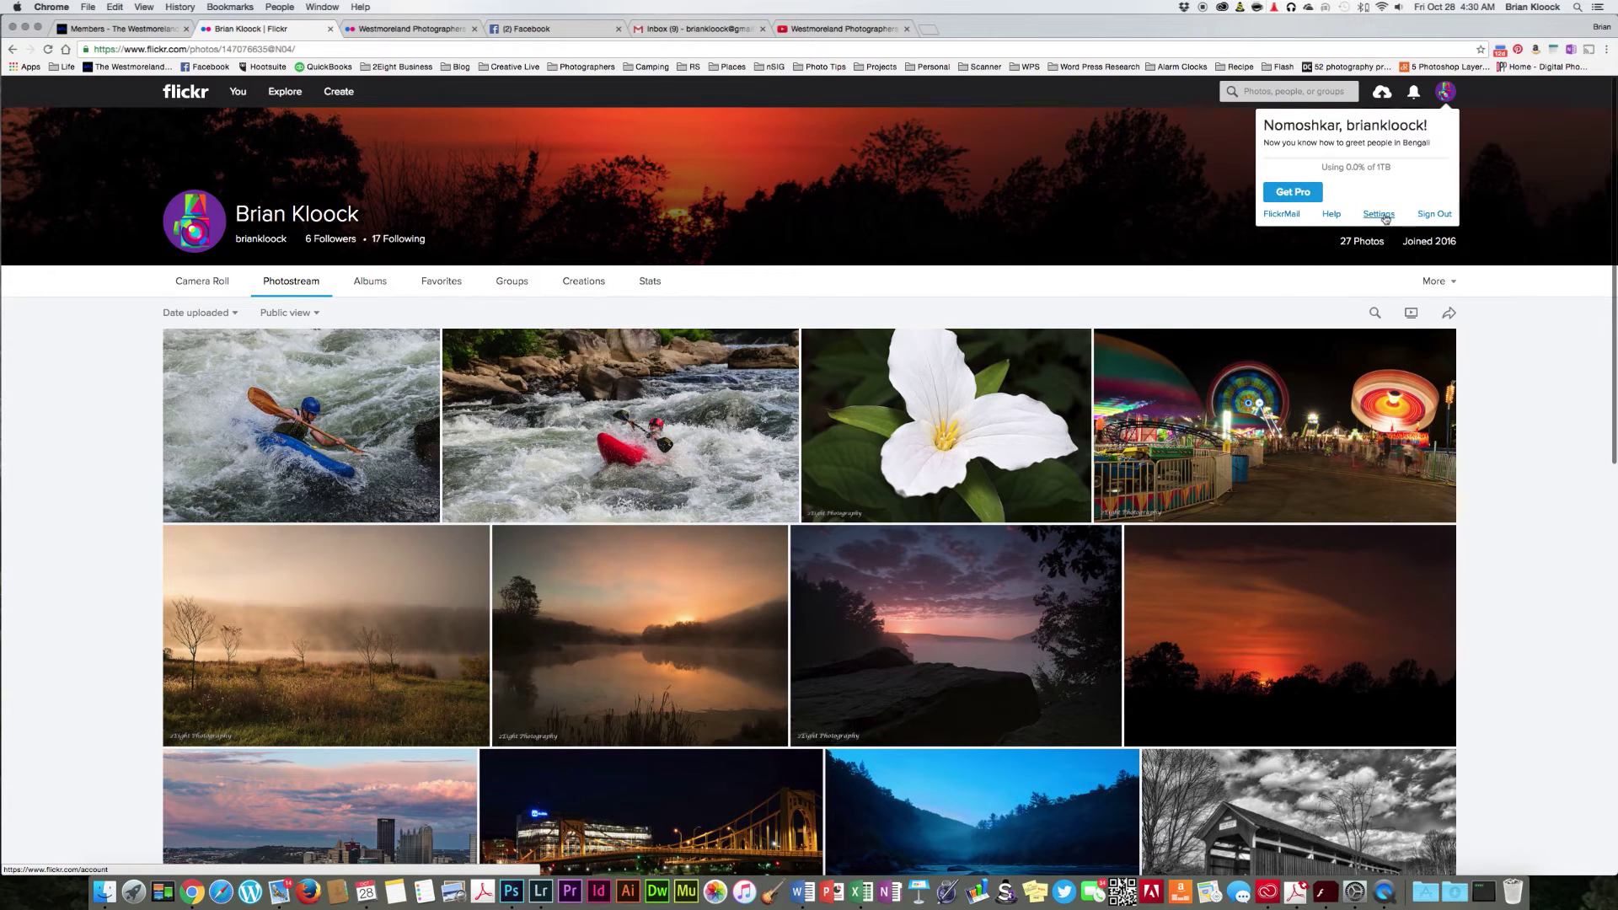
click(1380, 215)
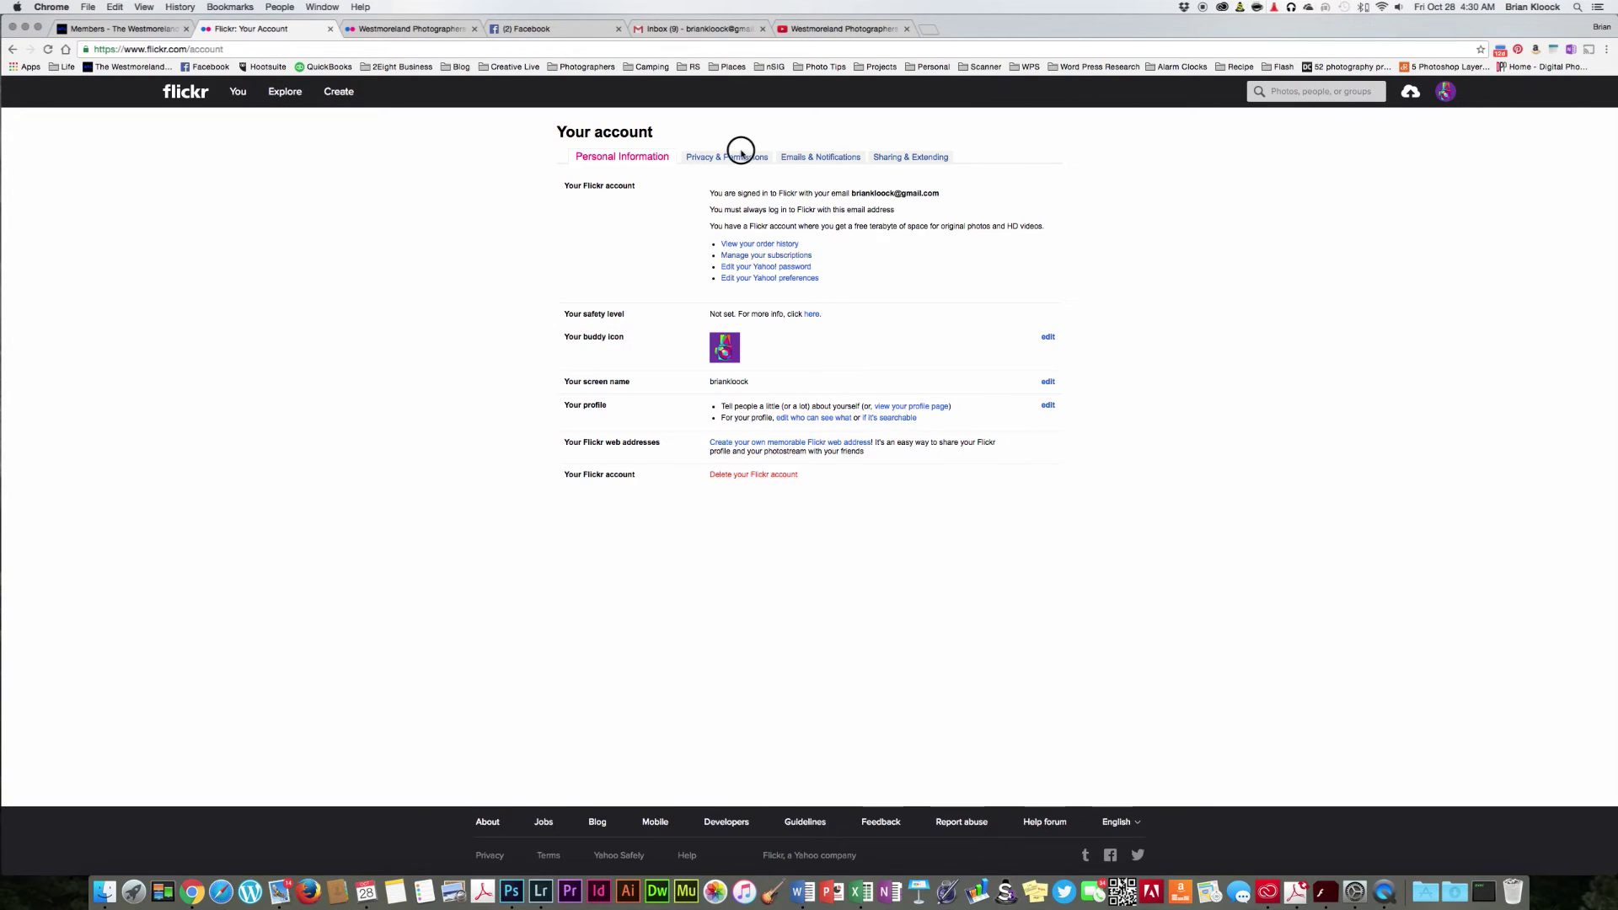
click(730, 157)
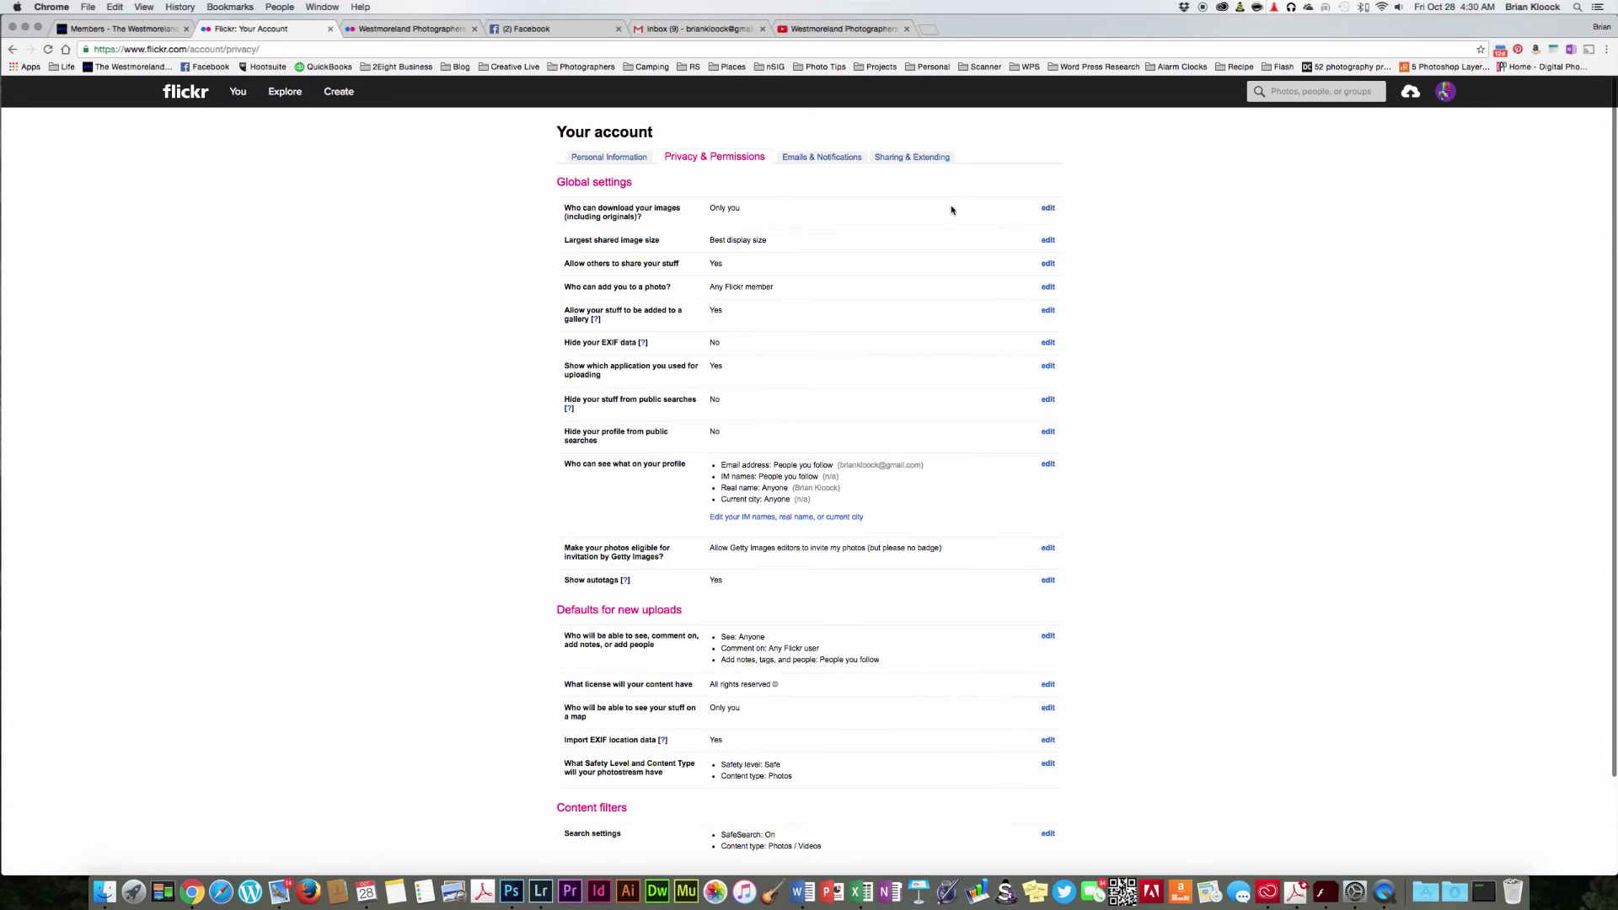
click(1049, 209)
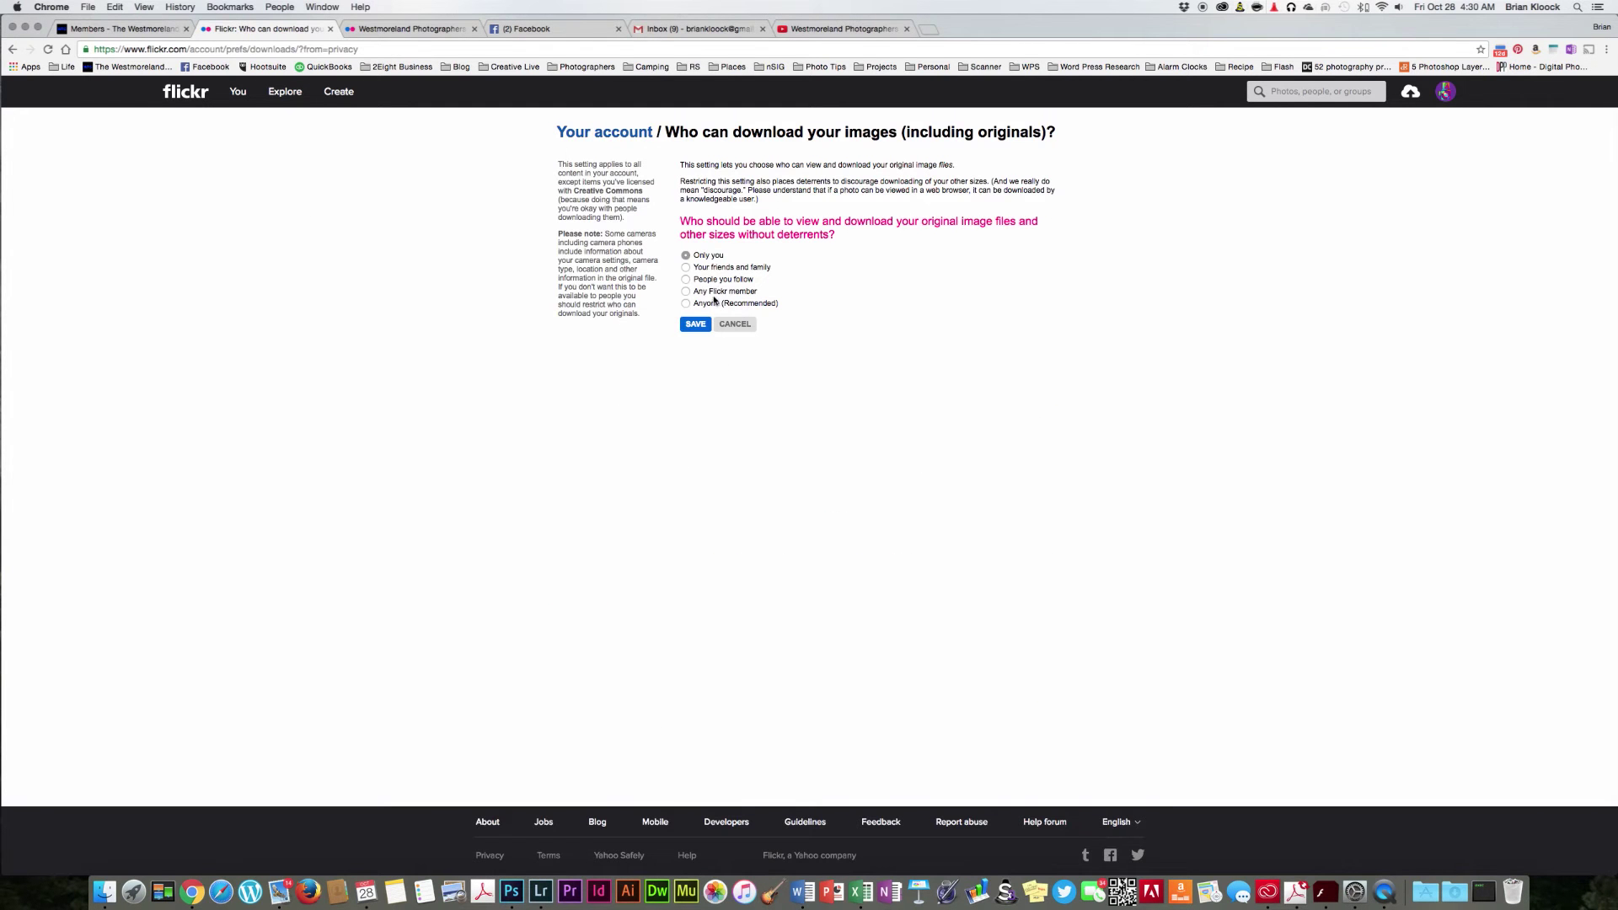
click(712, 302)
click(693, 325)
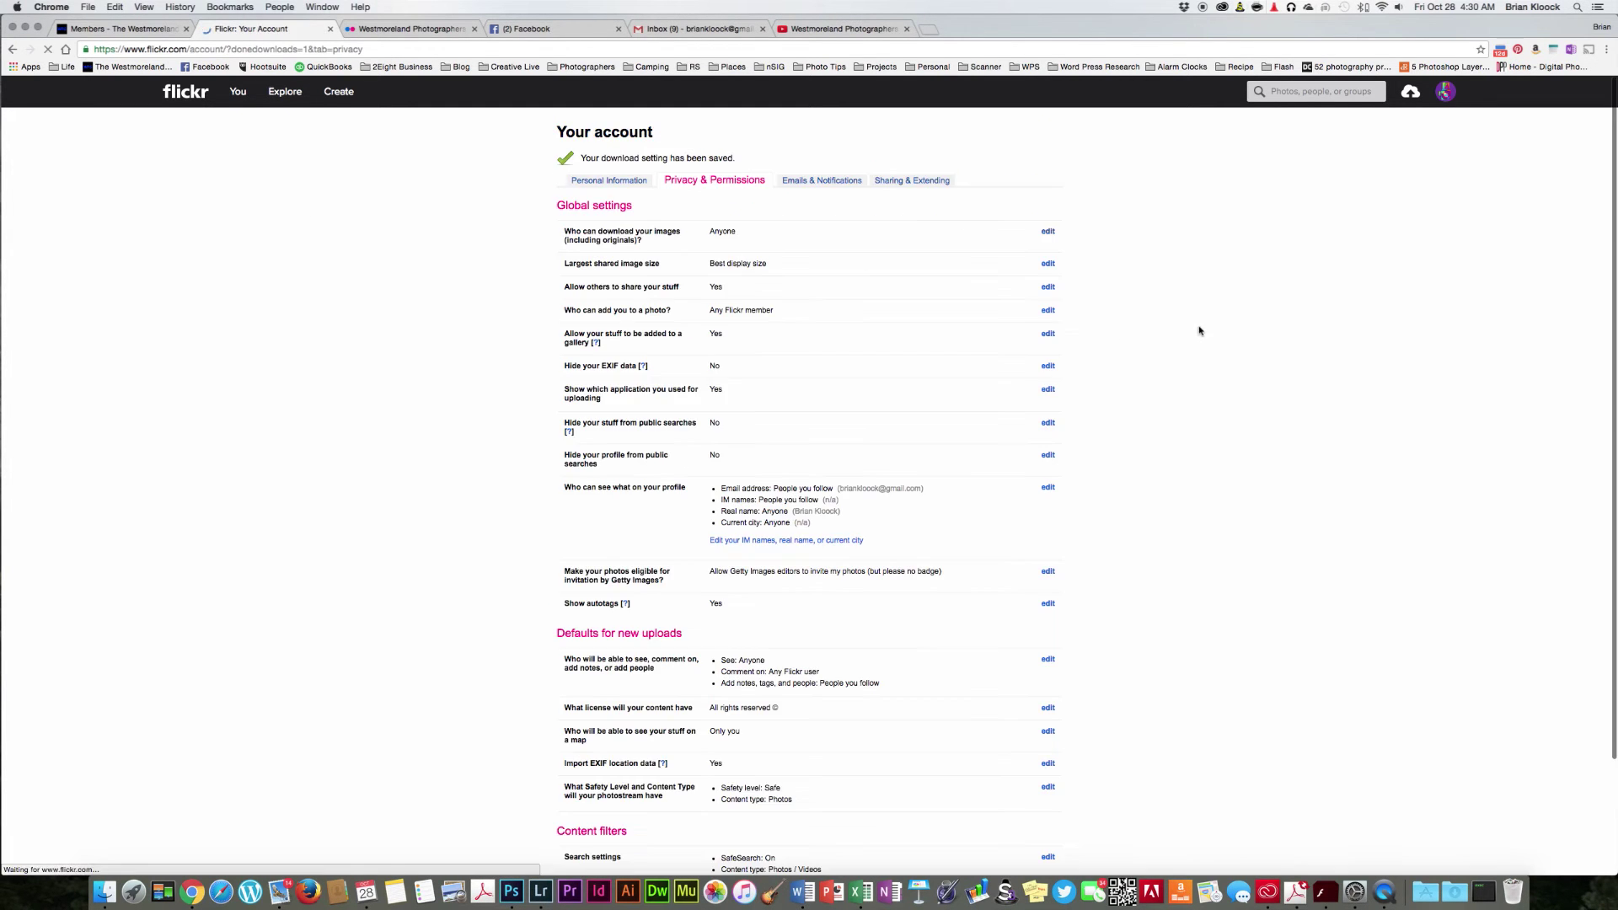
Step: From your photostream, open White Trillium Pollen and view its Viewing privacy options, left Public
mouse_move(232, 93)
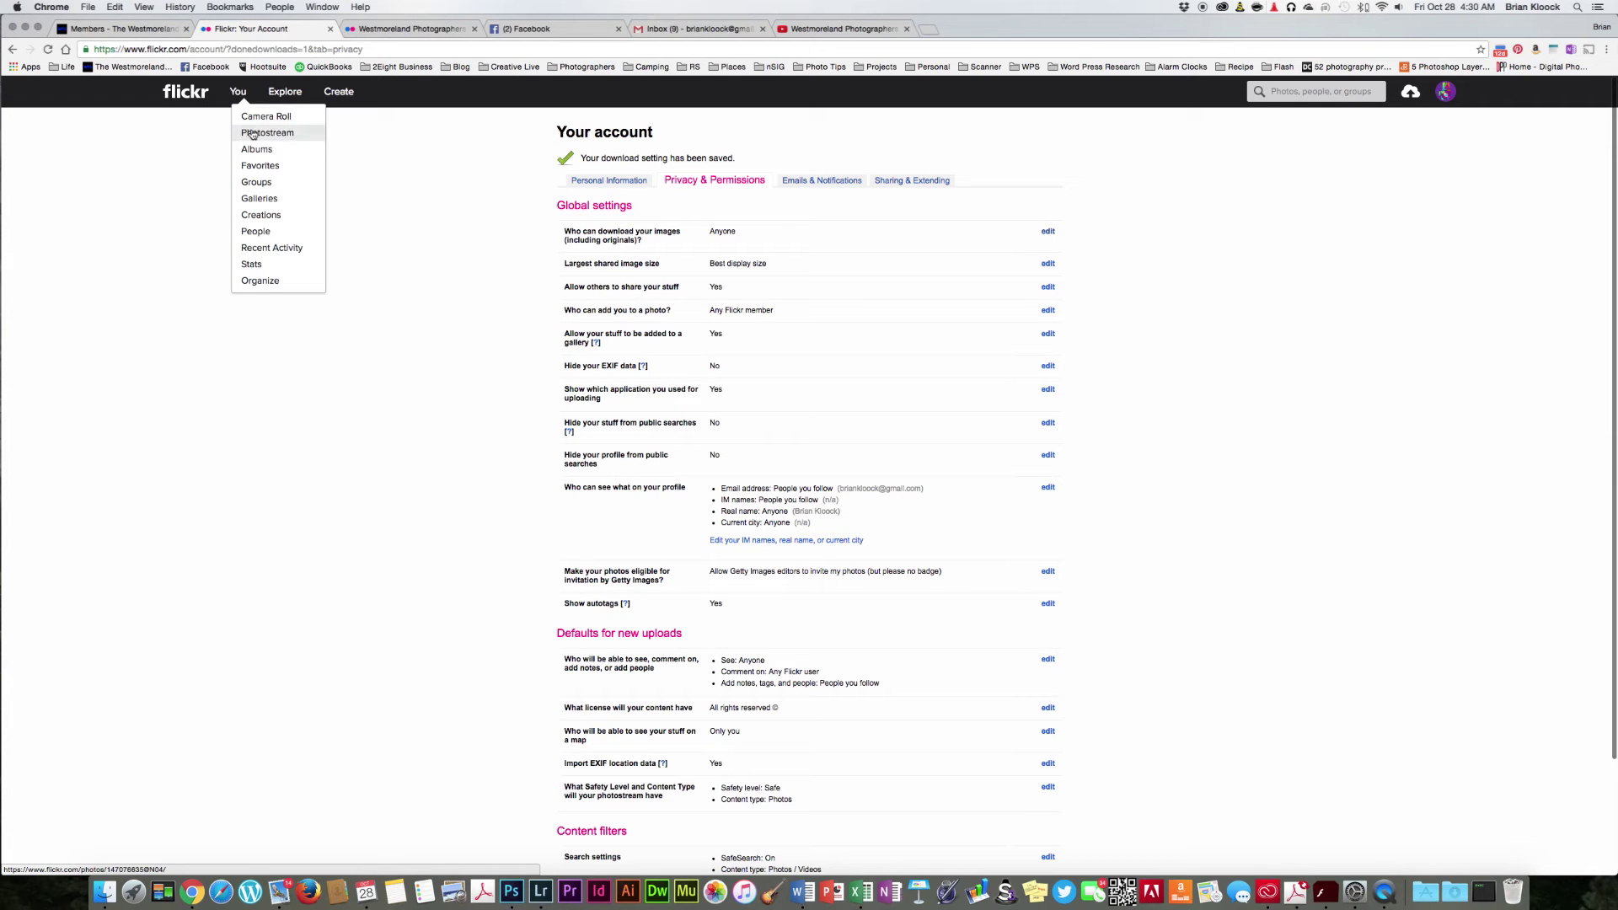
click(251, 135)
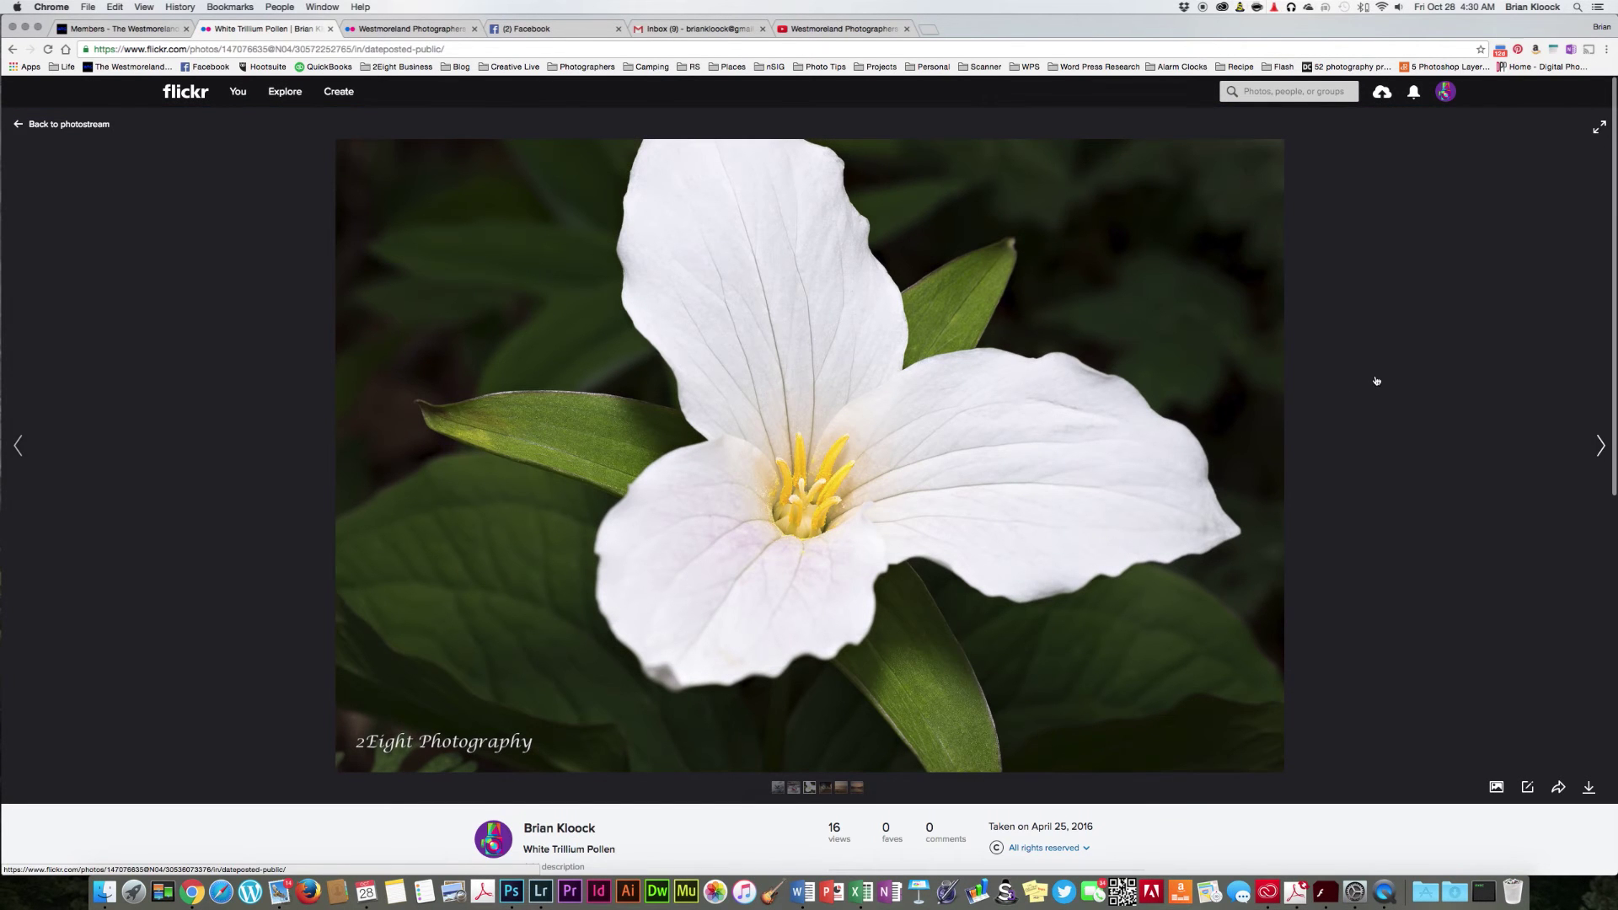
scroll(1376, 381, down, 5)
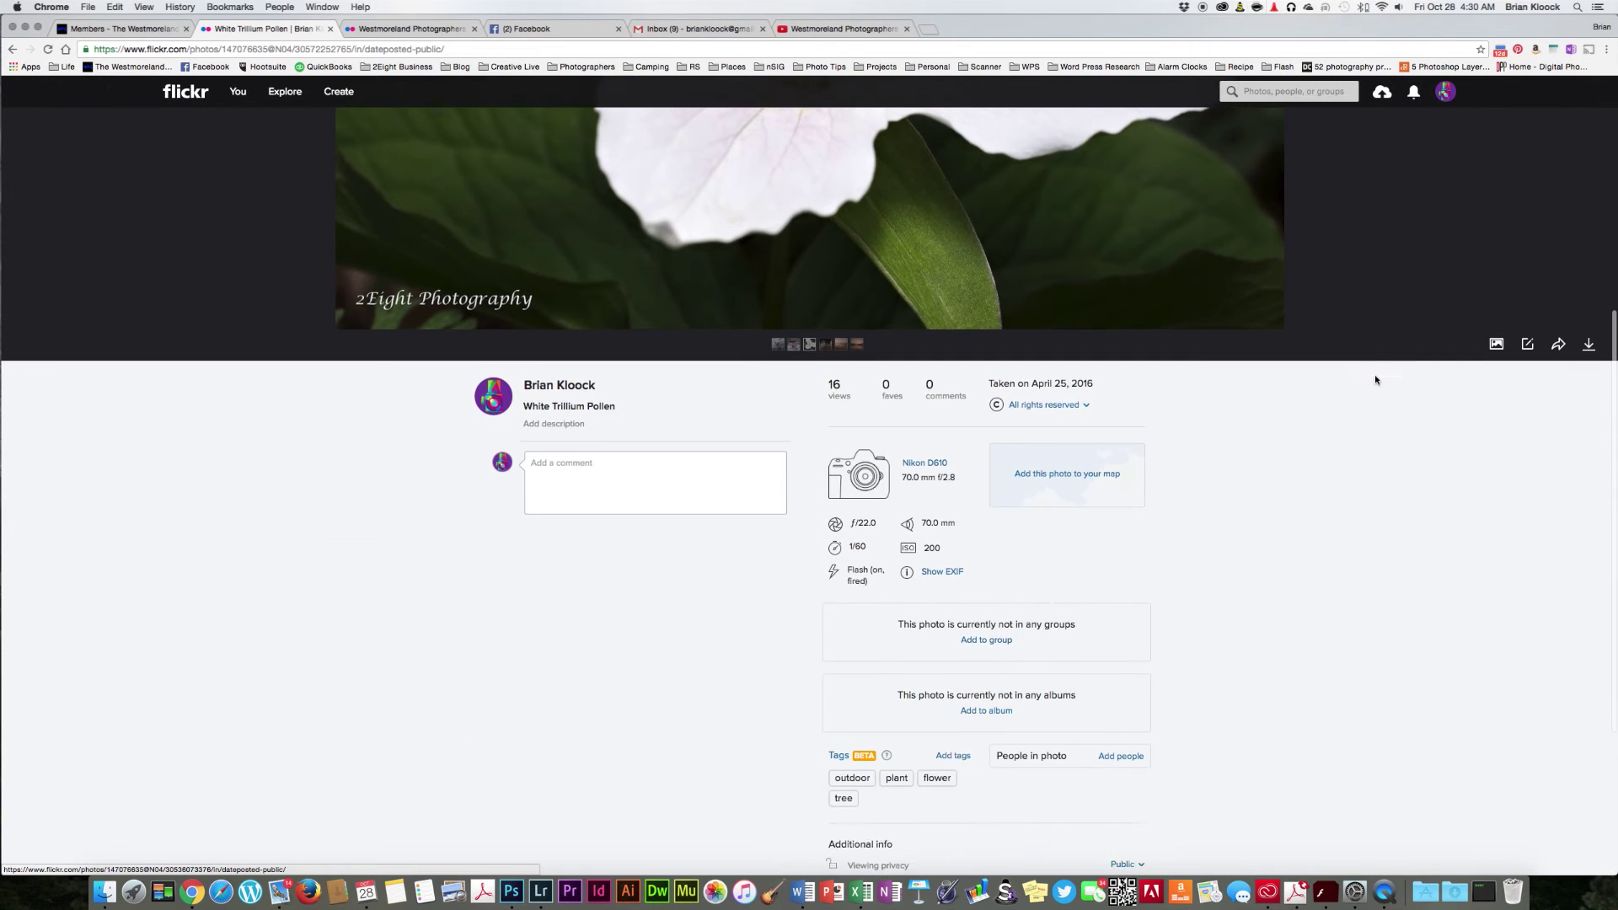
scroll(1375, 380, down, 3)
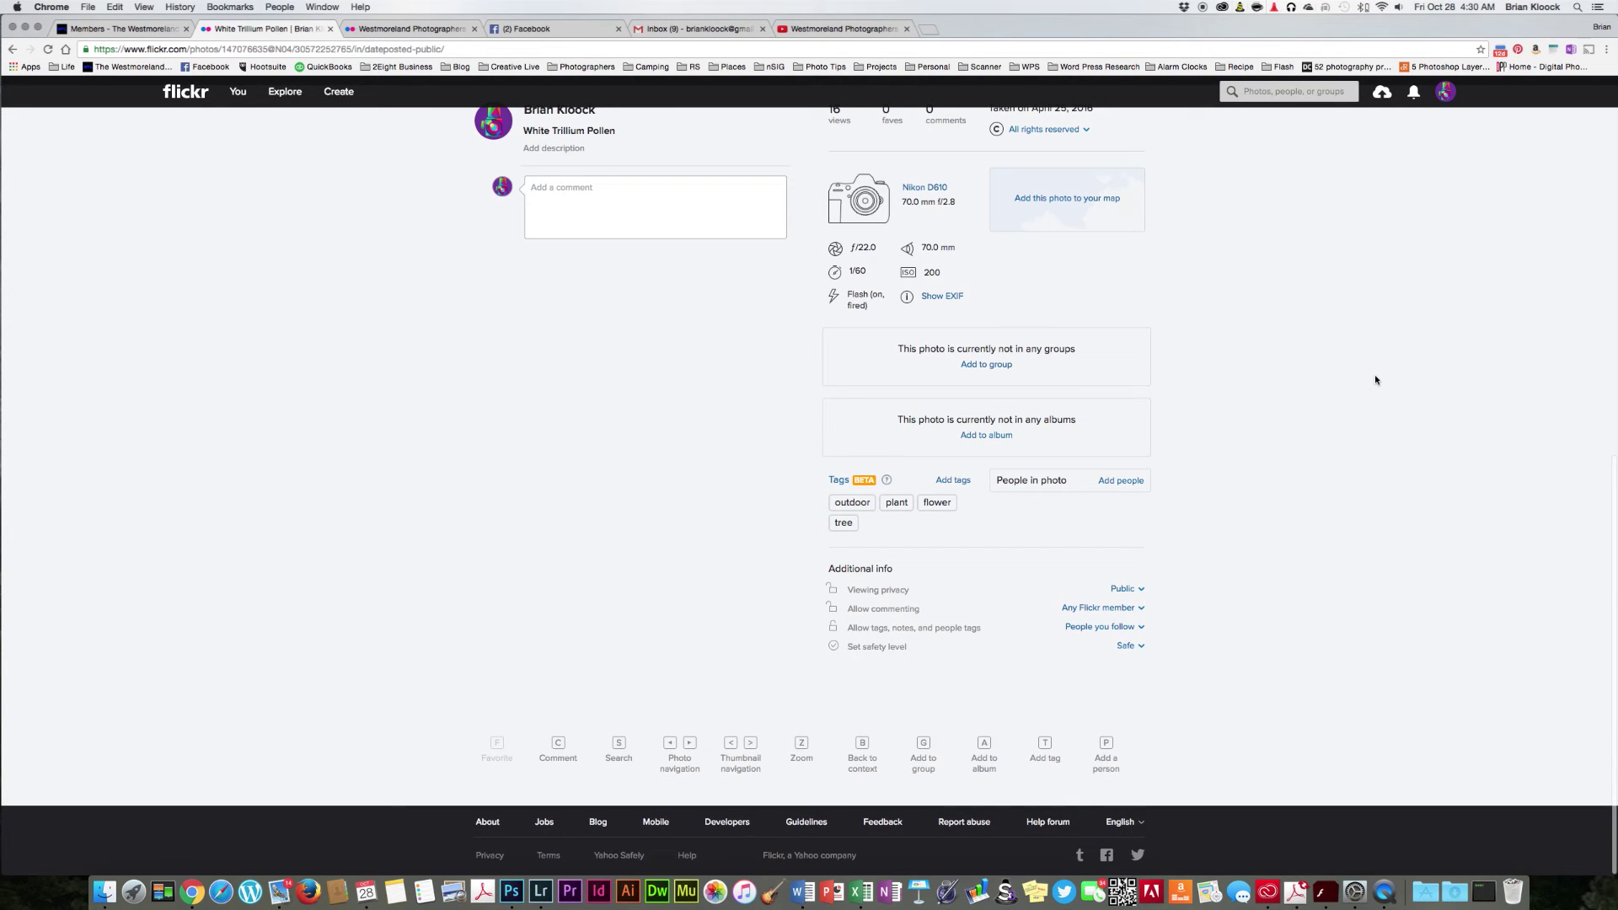
scroll(1375, 380, up, 8)
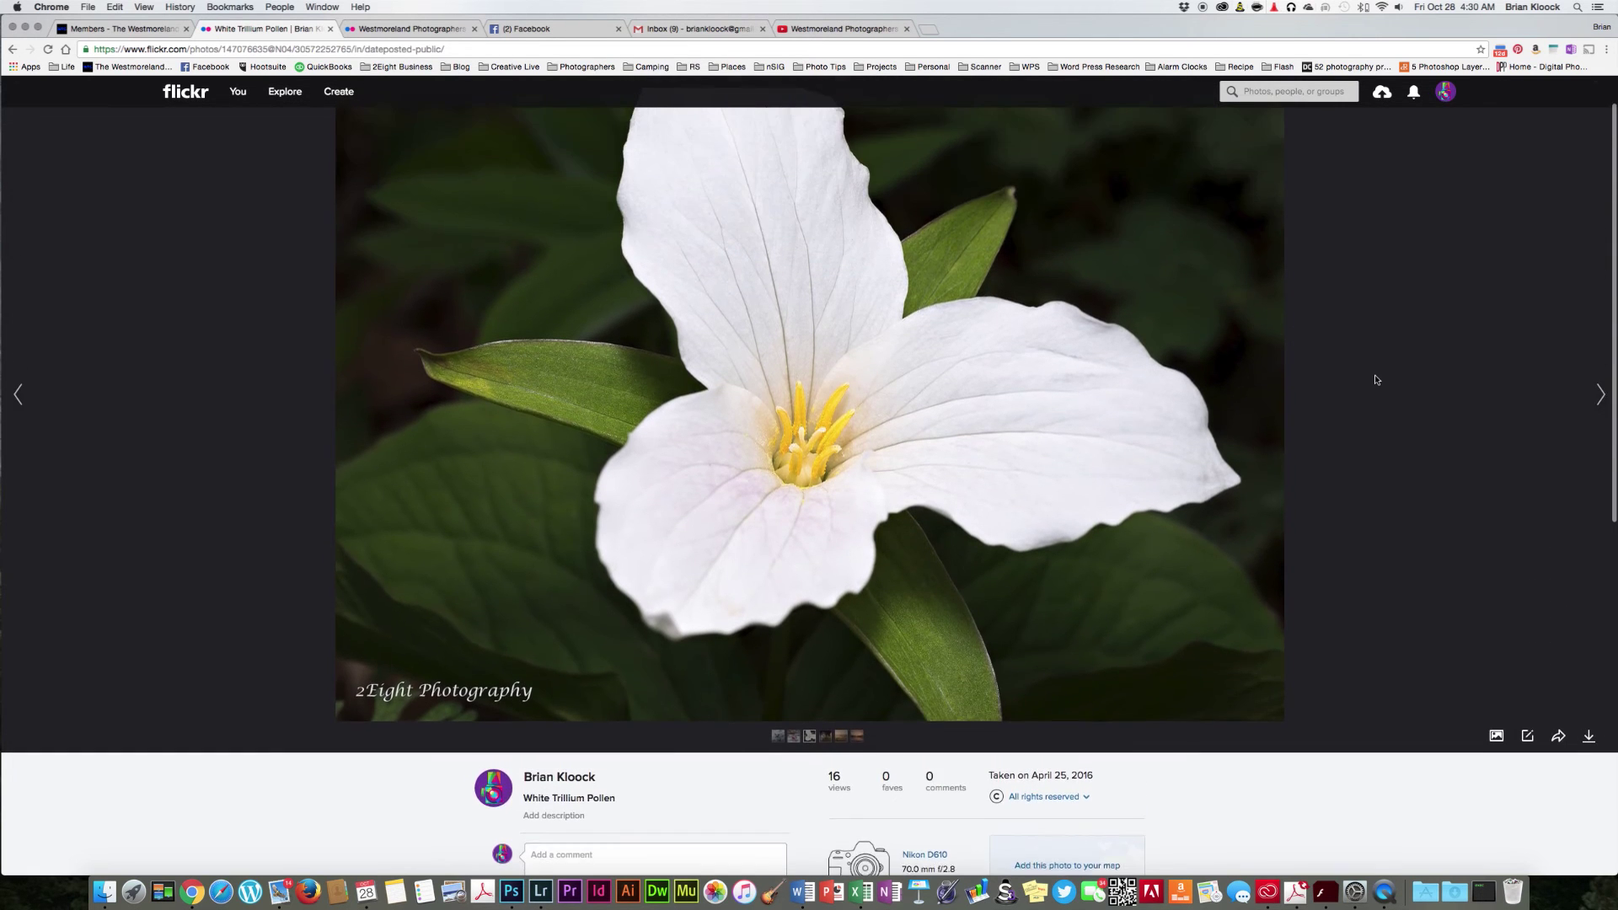
scroll(1375, 380, down, 8)
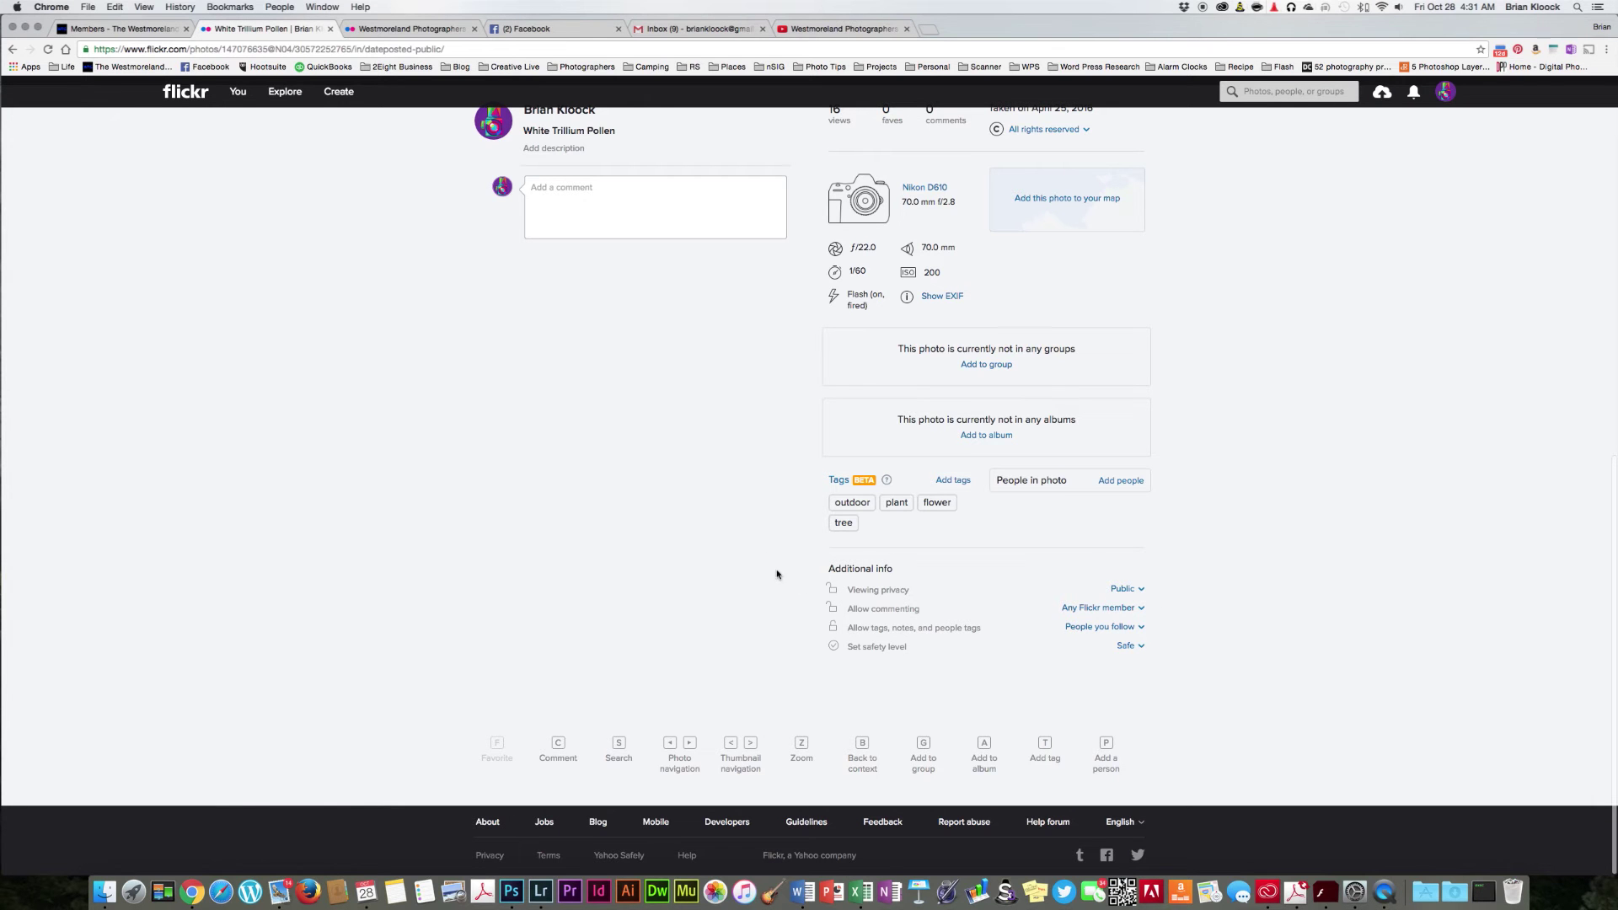
click(1141, 592)
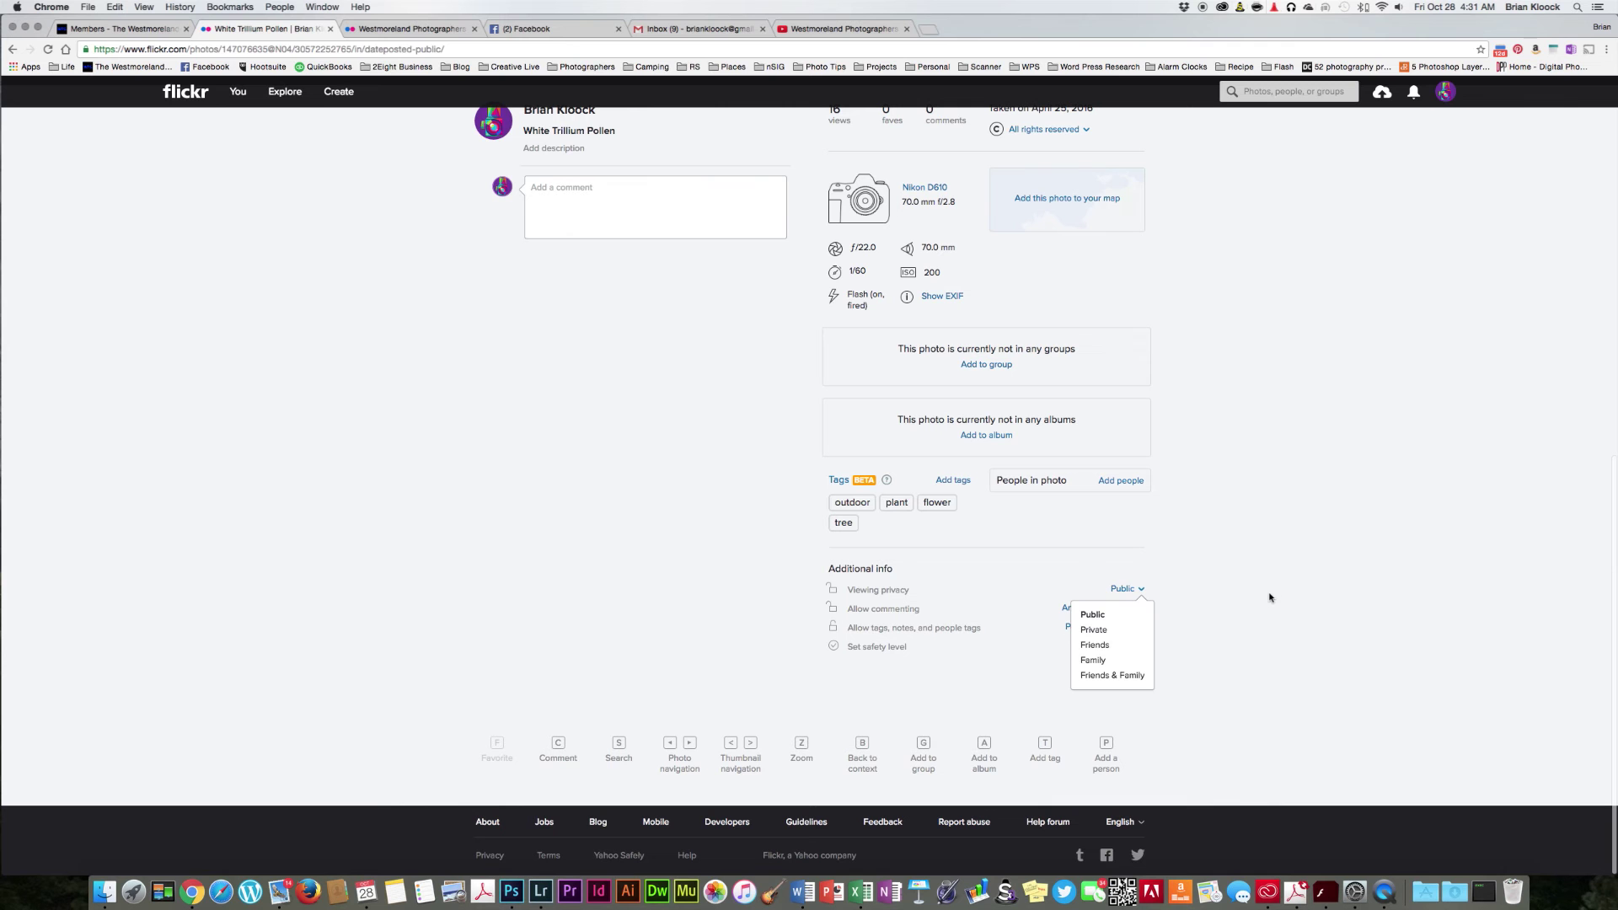
click(1295, 594)
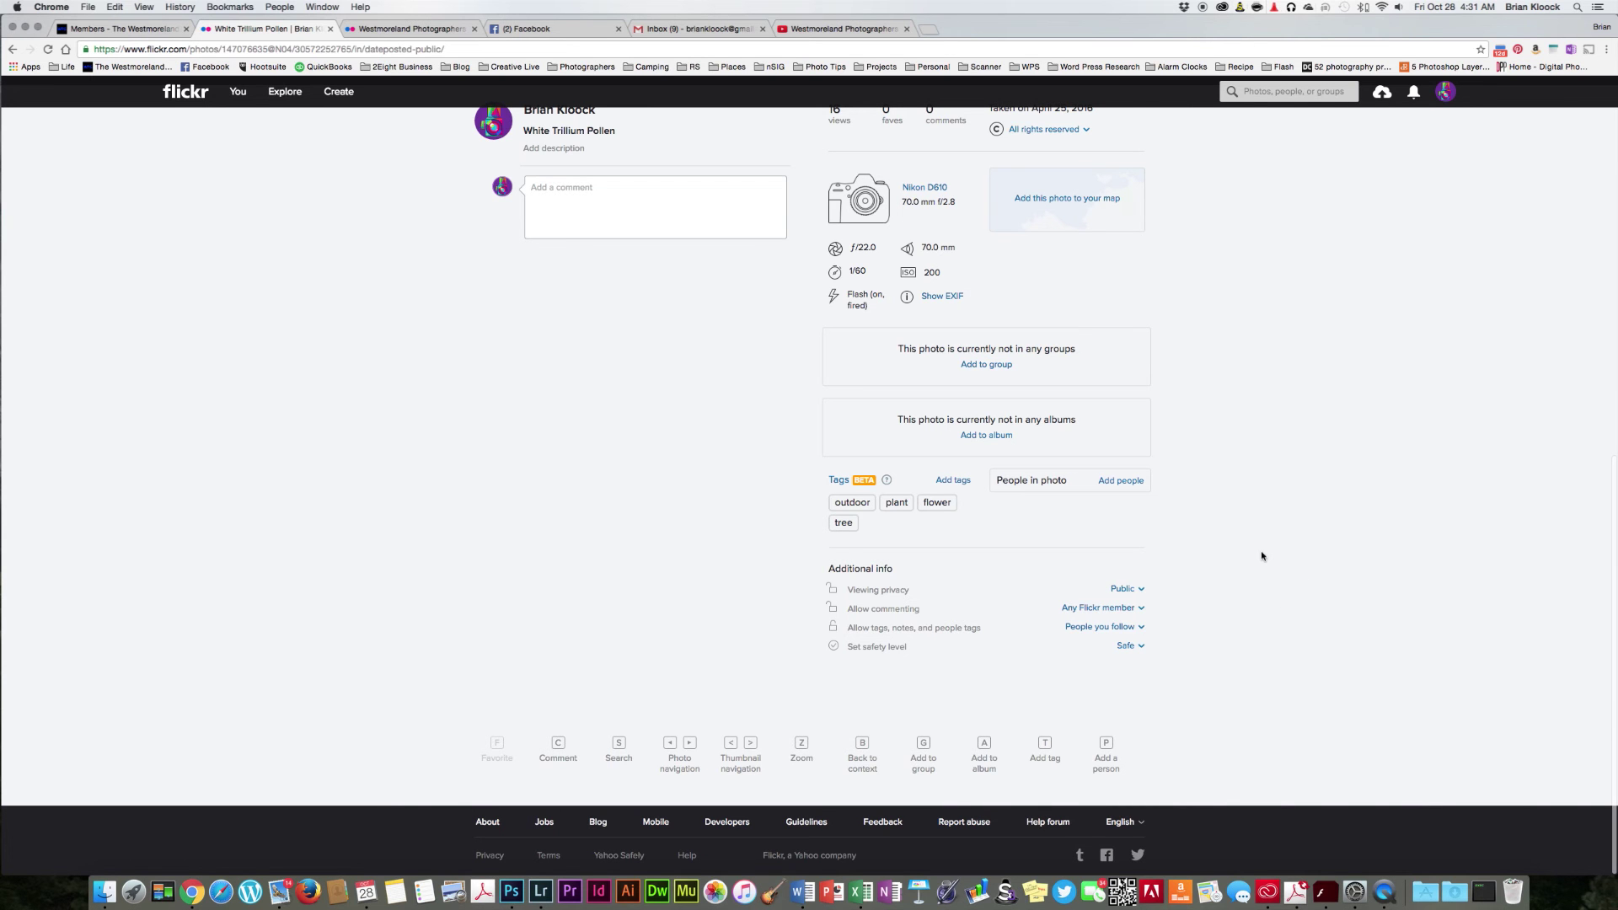
scroll(1261, 555, up, 10)
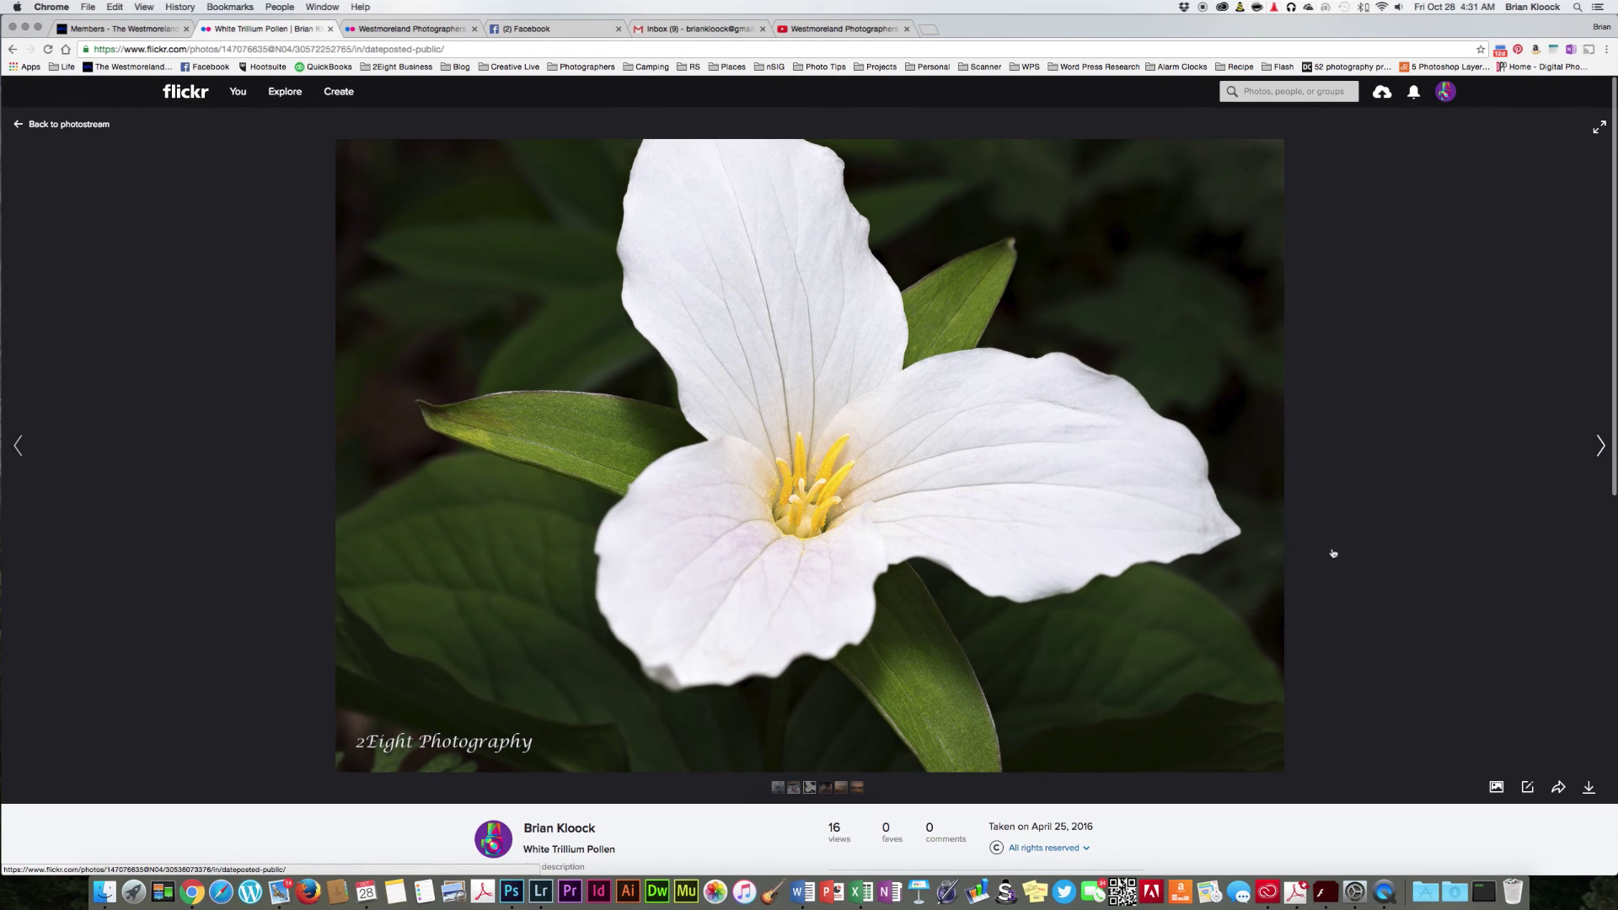
scroll(1333, 553, down, 1)
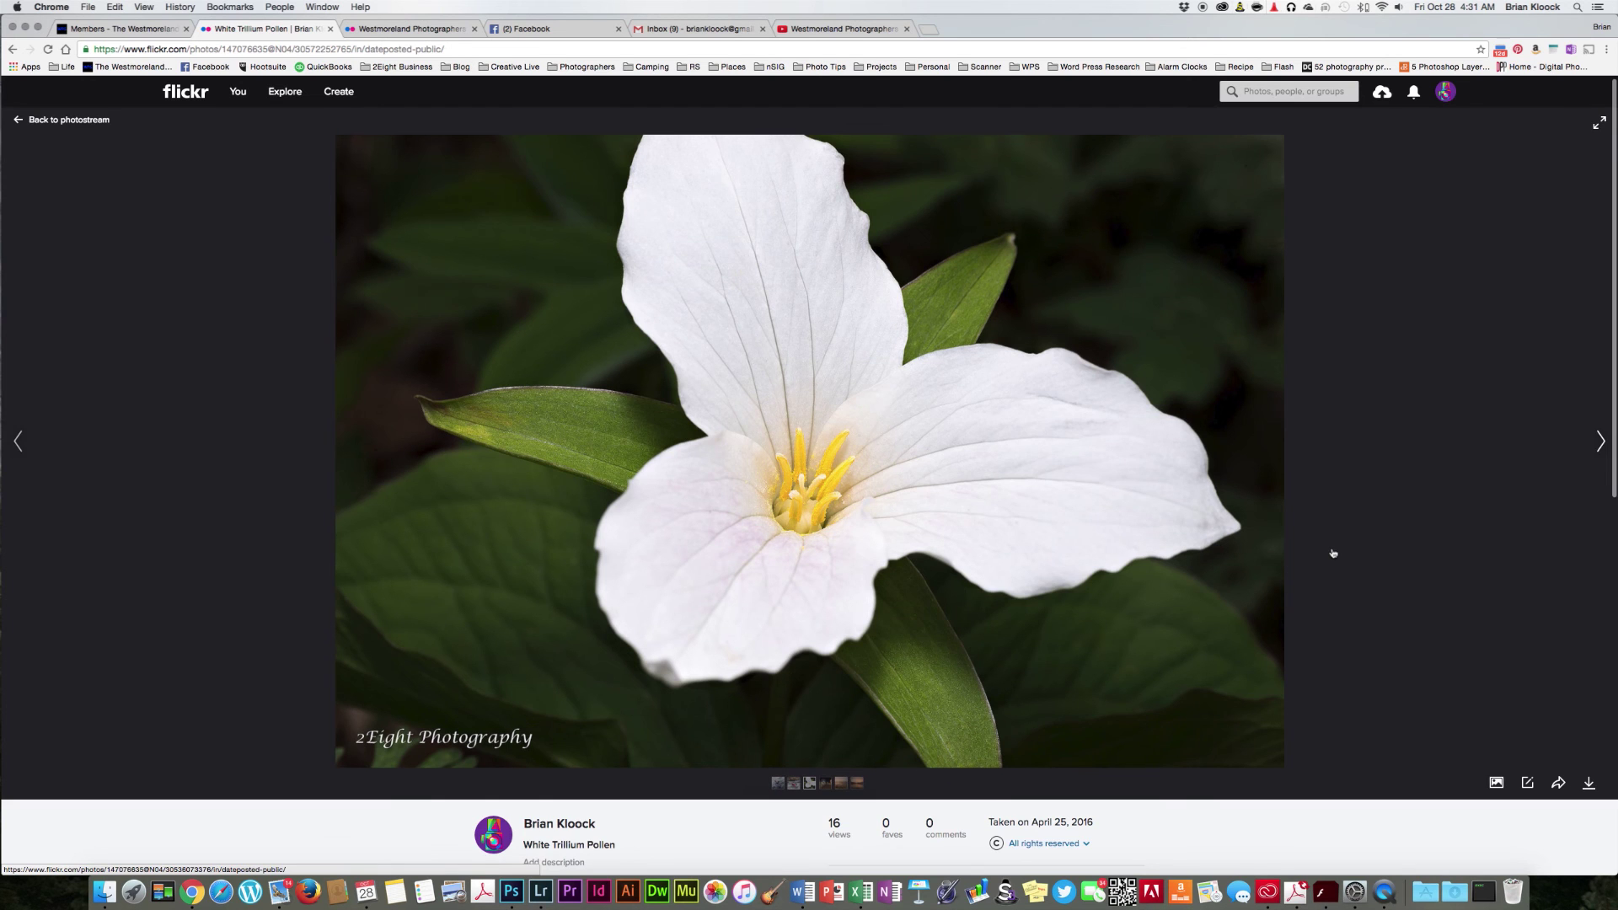
scroll(1333, 554, down, 2)
scroll(1333, 553, down, 1)
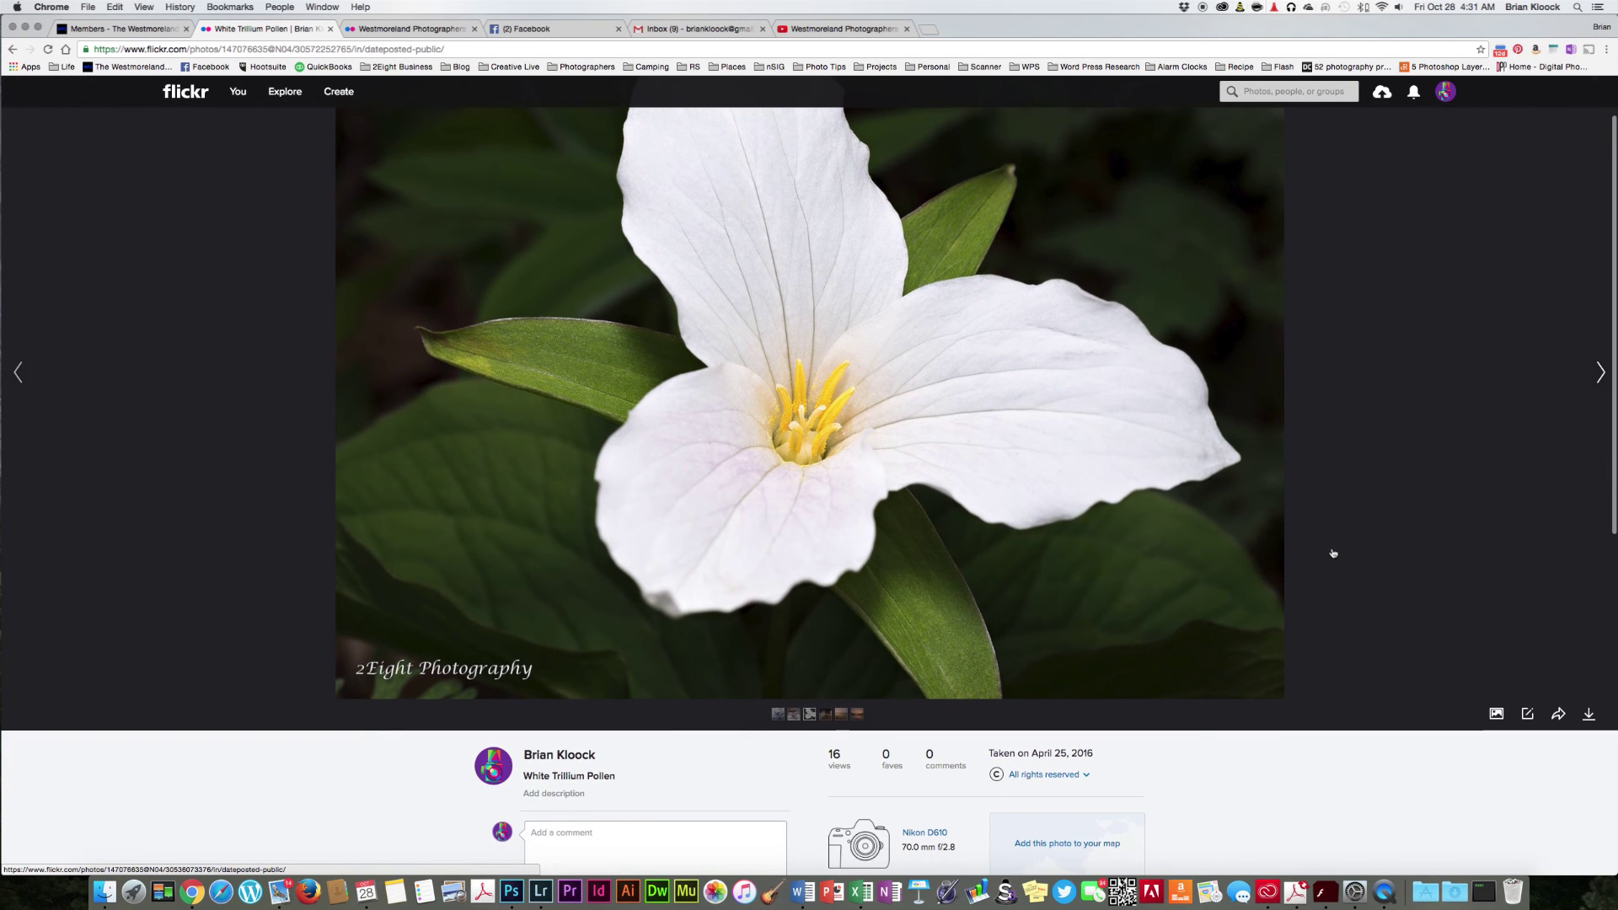
scroll(1333, 554, down, 3)
scroll(1332, 554, down, 5)
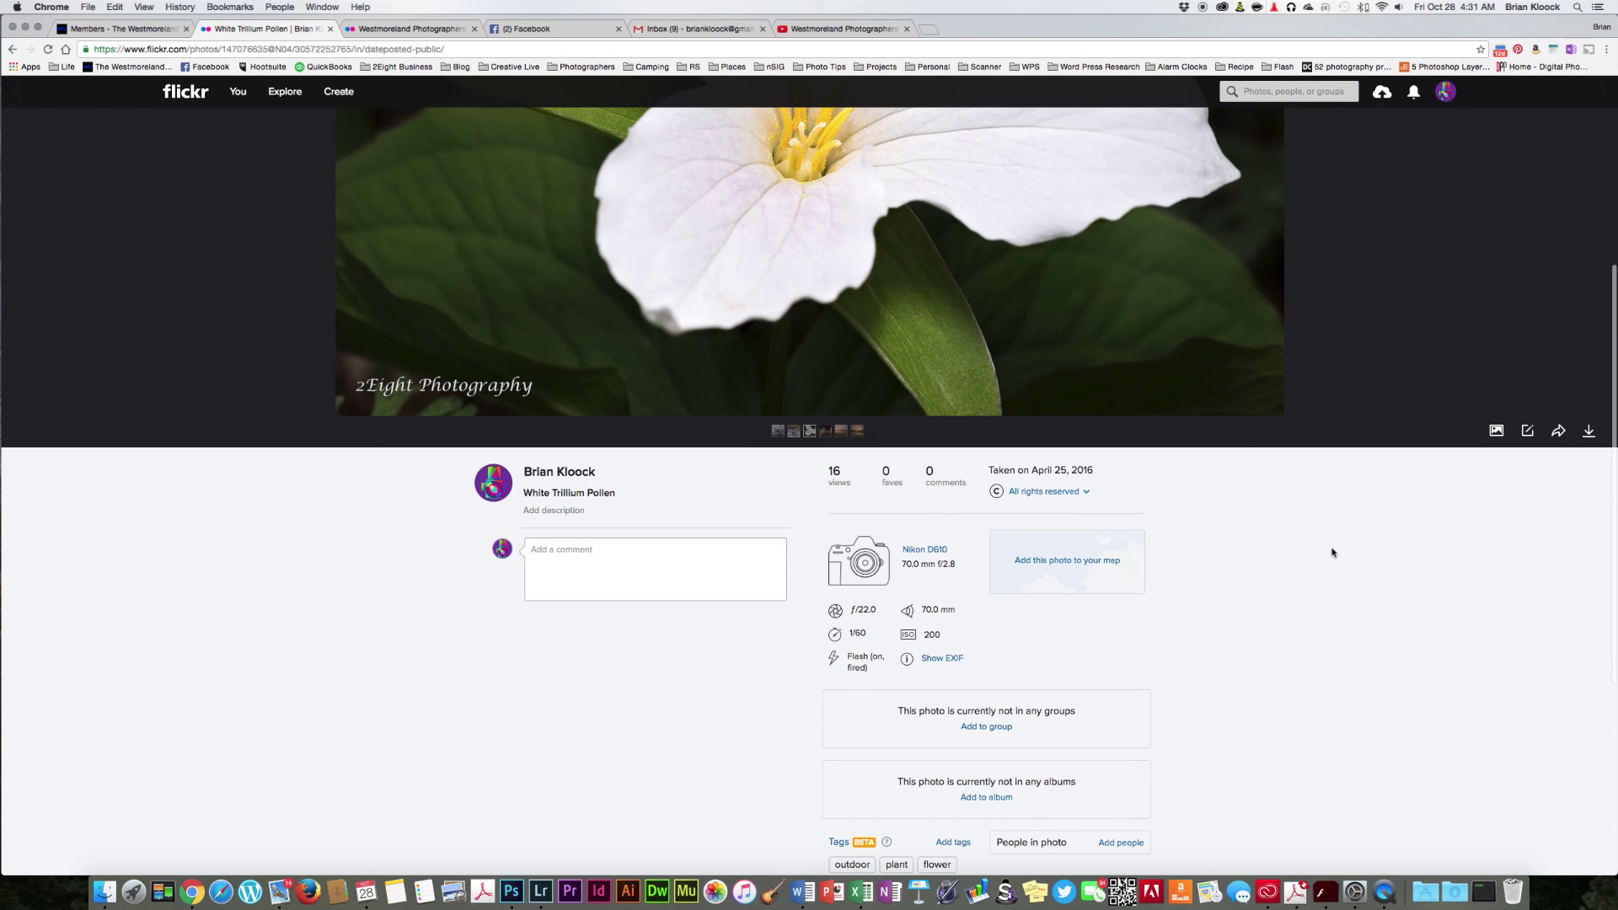
scroll(1333, 553, up, 8)
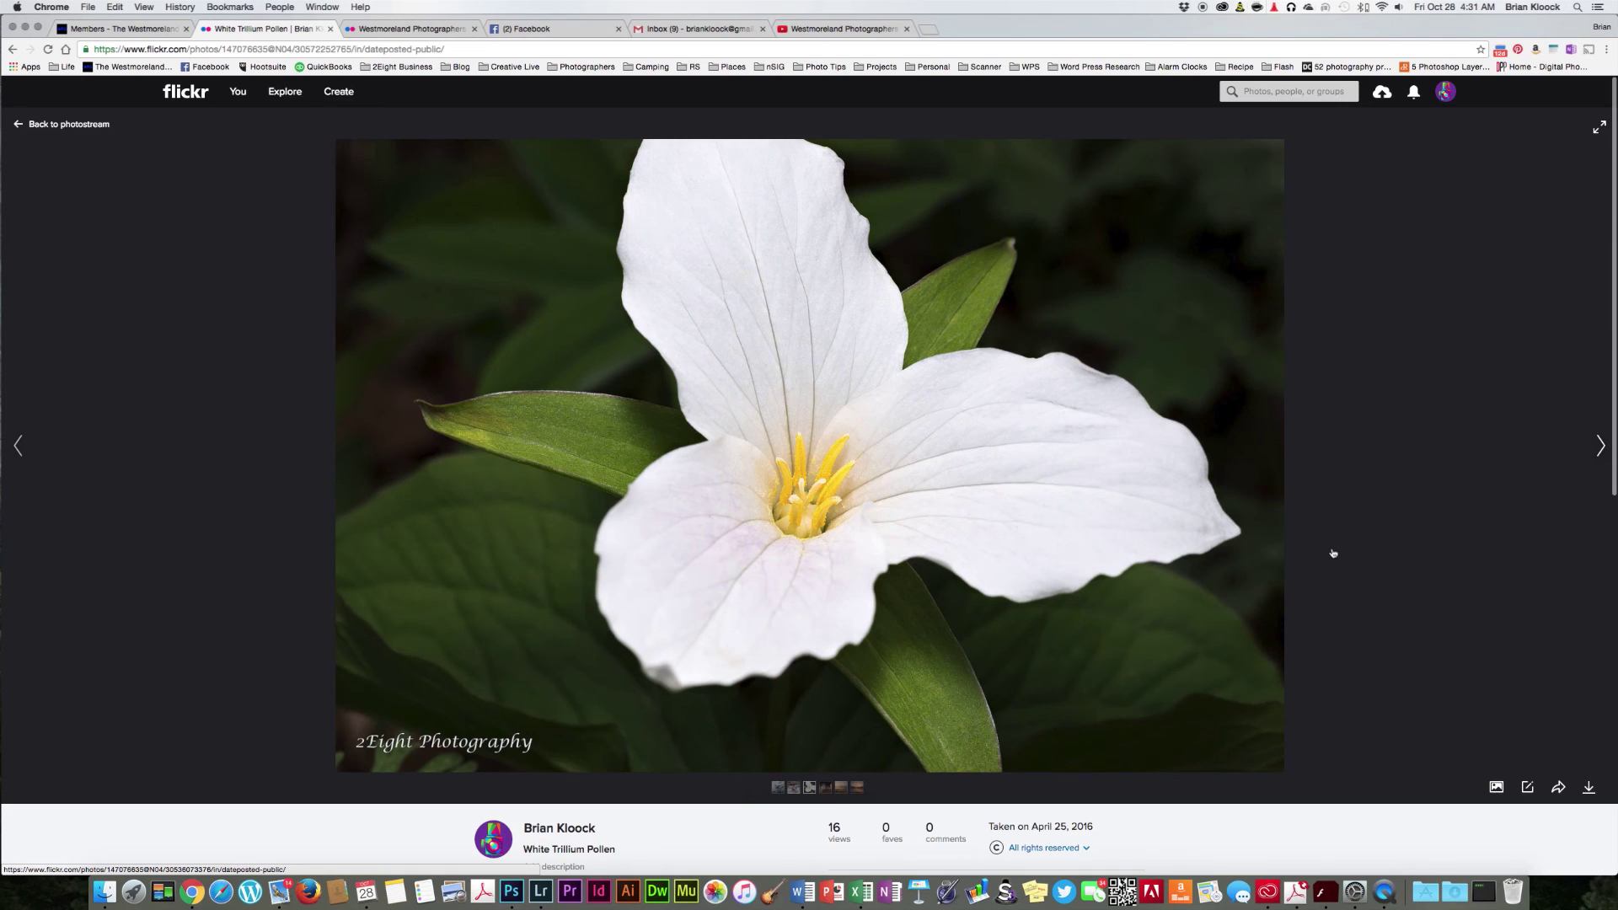
scroll(1331, 552, down, 4)
scroll(1331, 553, up, 4)
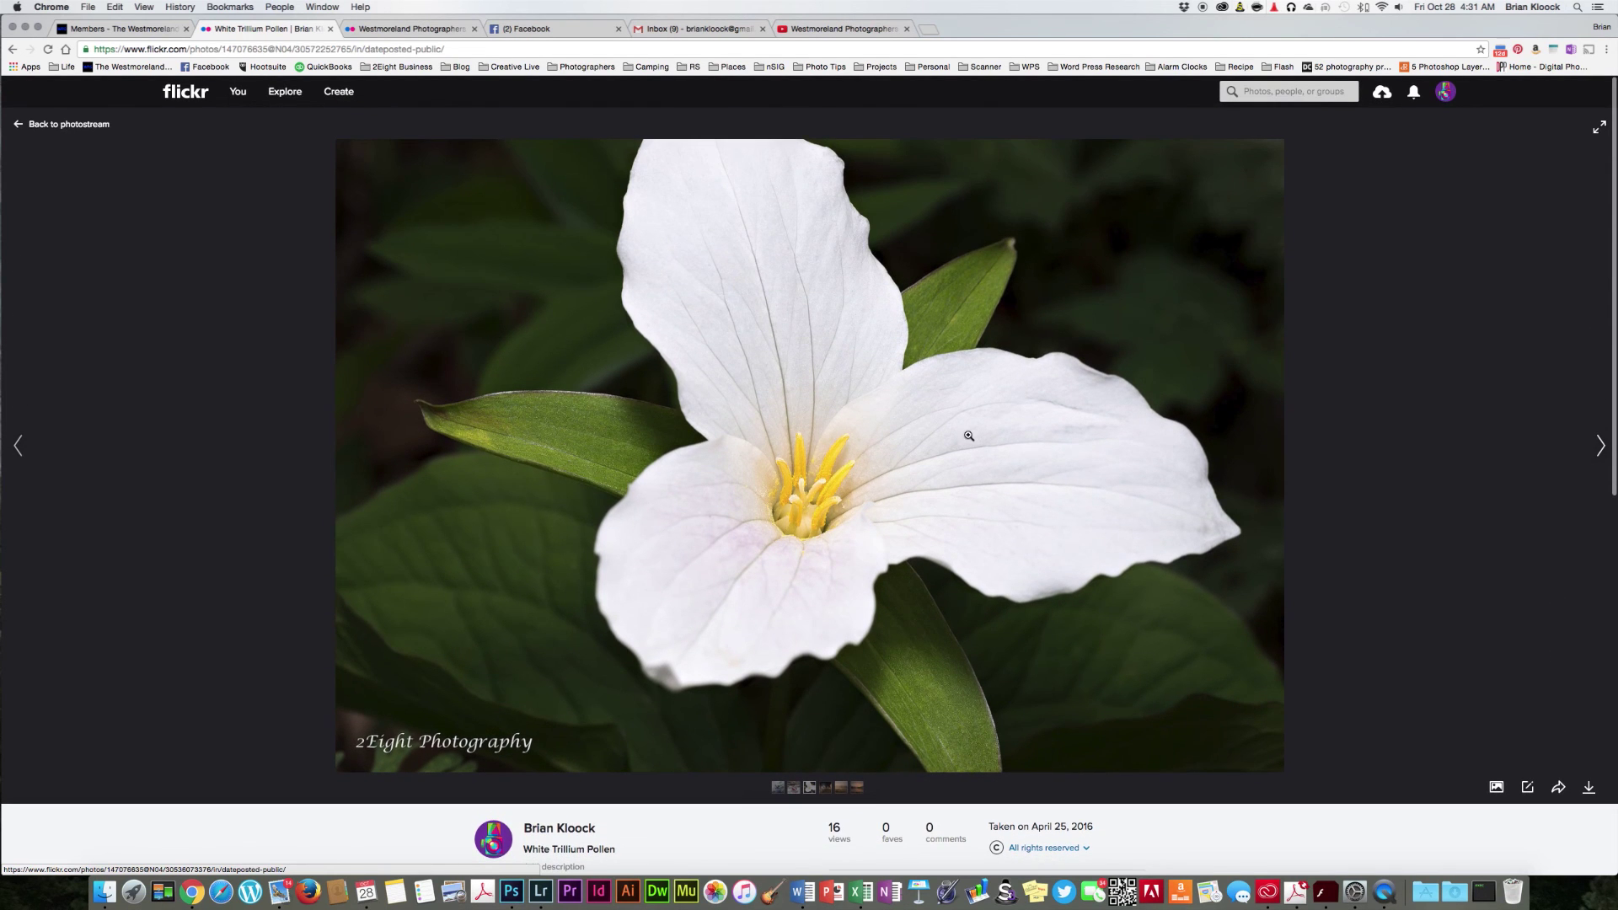